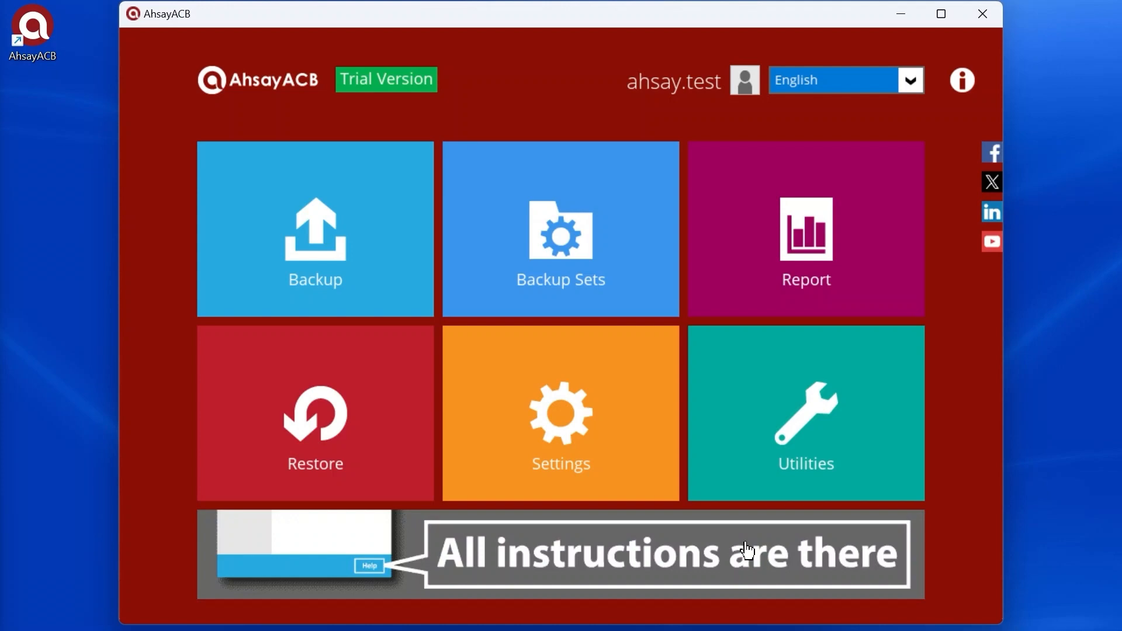
- Create a file backup set named "File Backup on AhsayACB using Windows" and proceed to its backup source
left_click(609, 223)
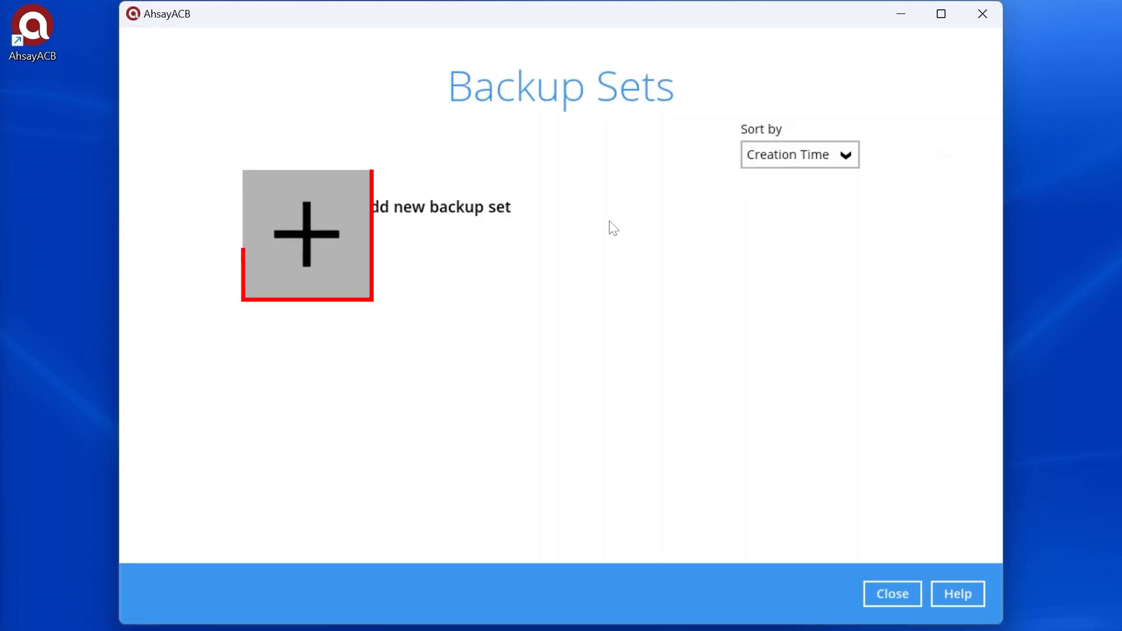
left_click(322, 235)
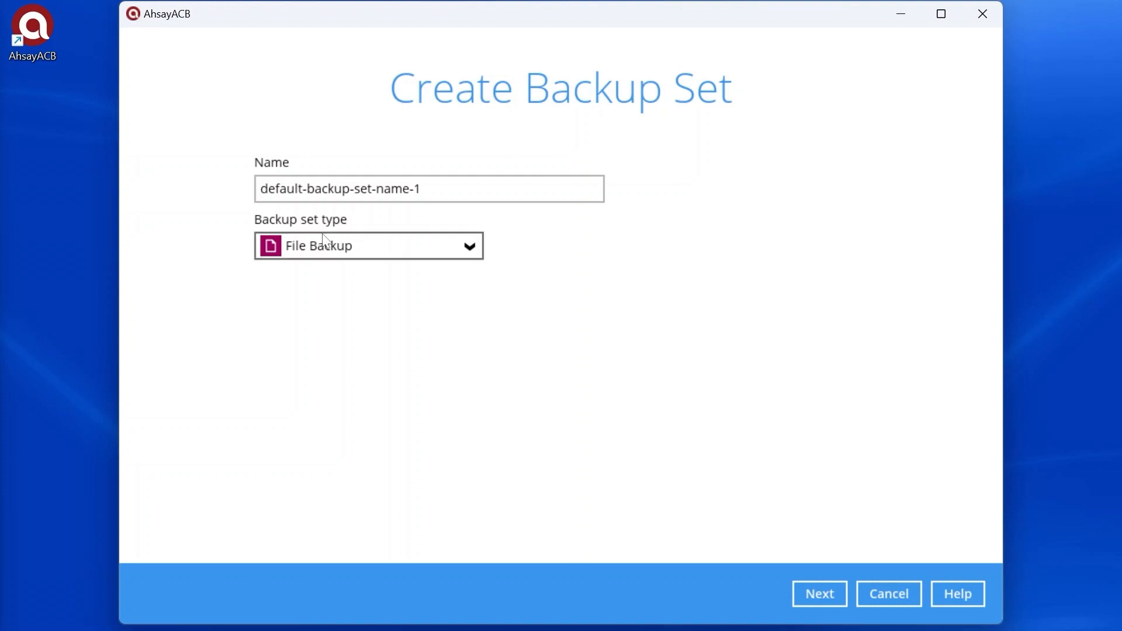
left_click_drag(423, 190, 415, 189)
key("ctrl+a")
type("F")
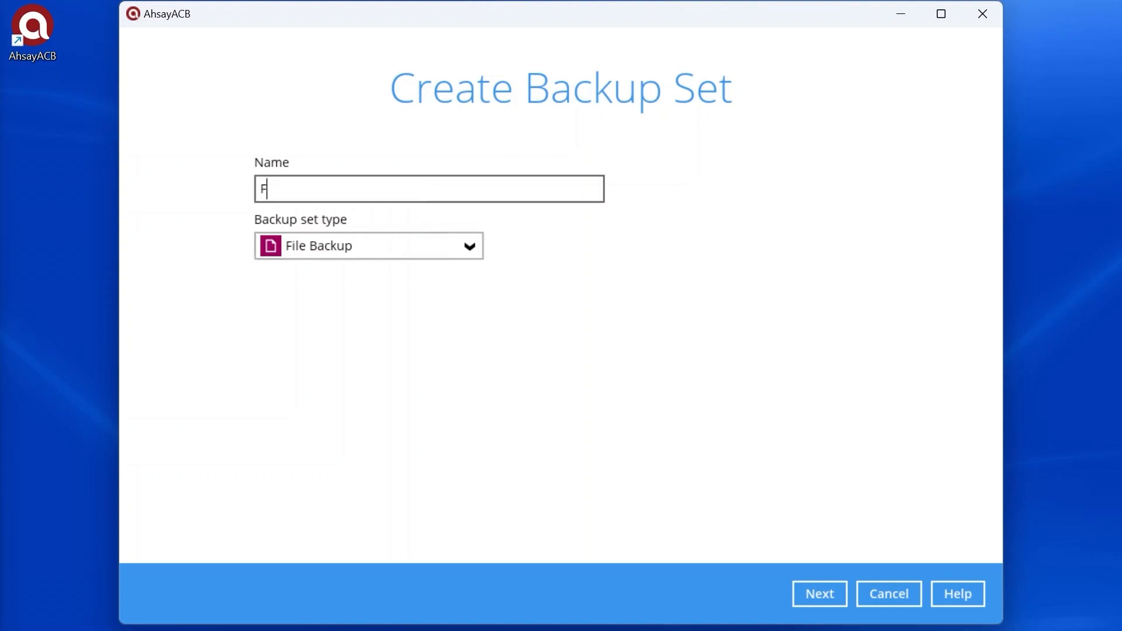
type("ile Backup on AhsayACB using Windows")
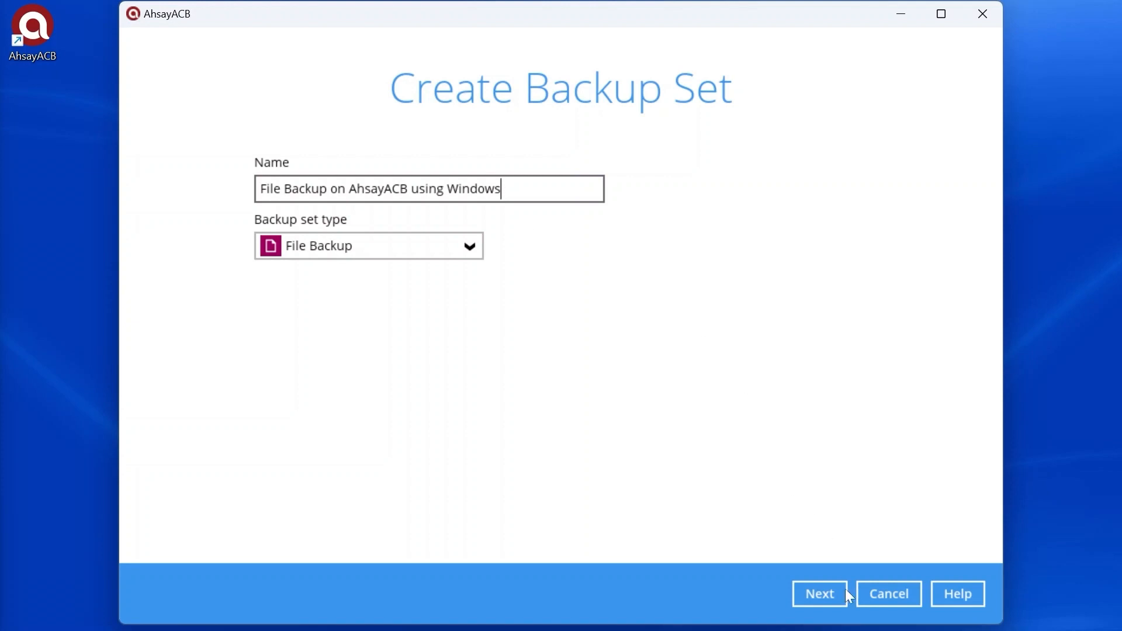
left_click(815, 591)
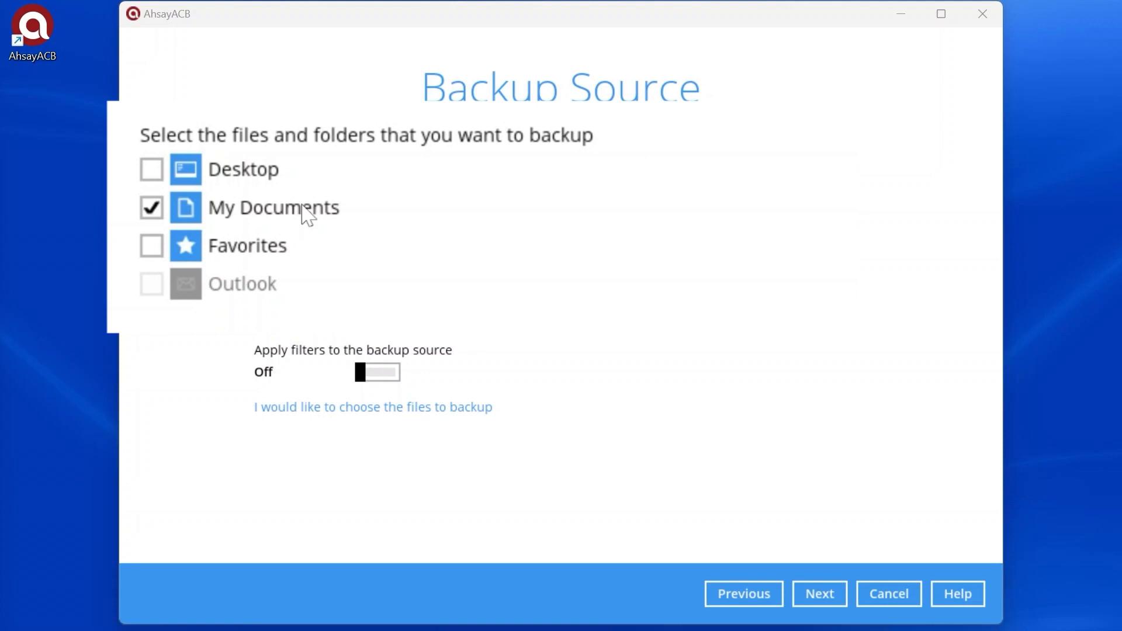
- Deselect My Documents as backup source and expand the C: drive's Users folders down to Documents\0219 in the advanced source selection
left_click(161, 213)
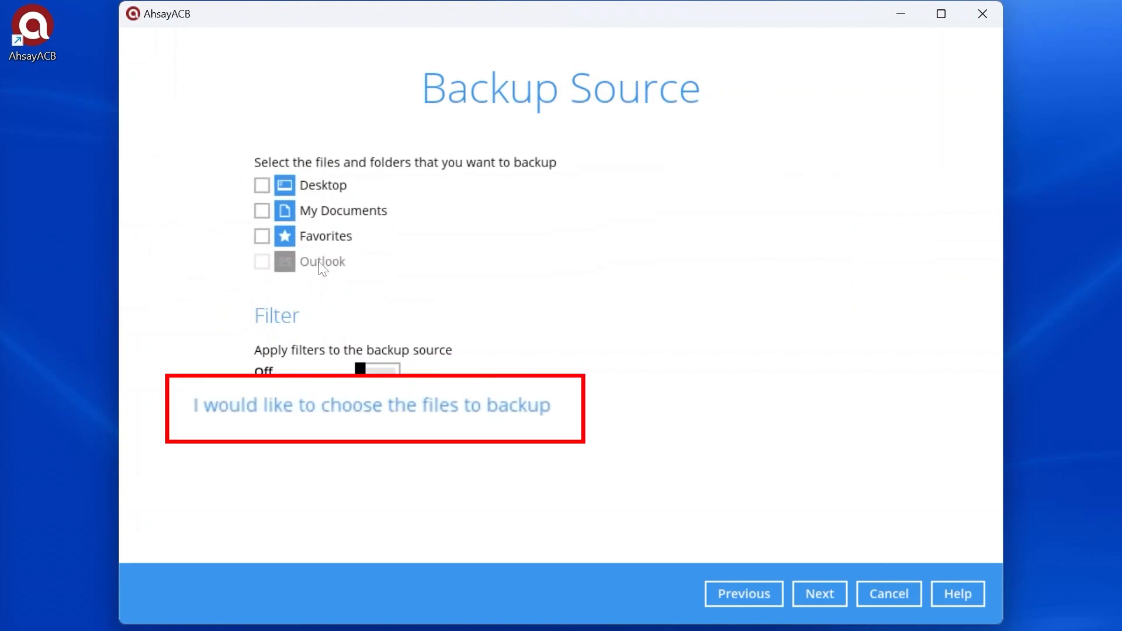
left_click(424, 407)
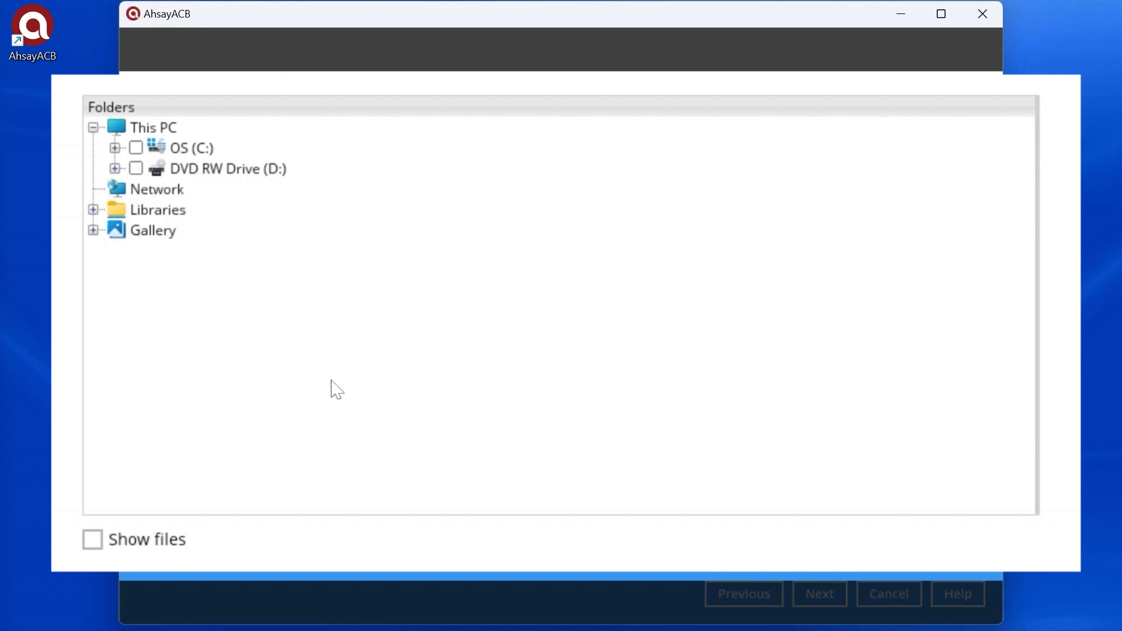
left_click(115, 148)
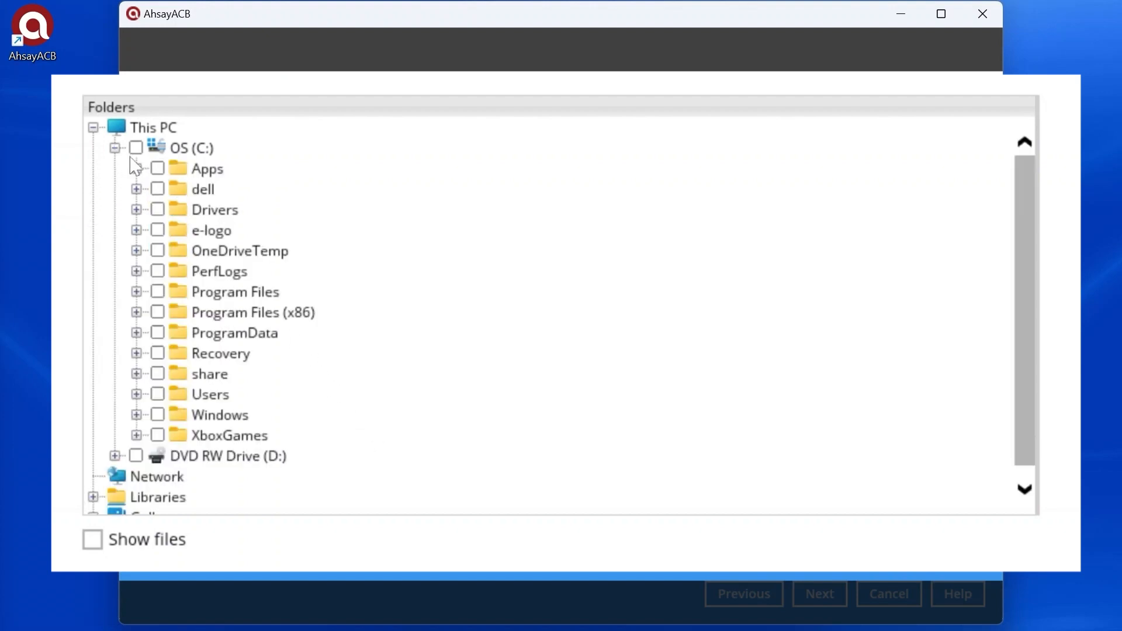
left_click(137, 394)
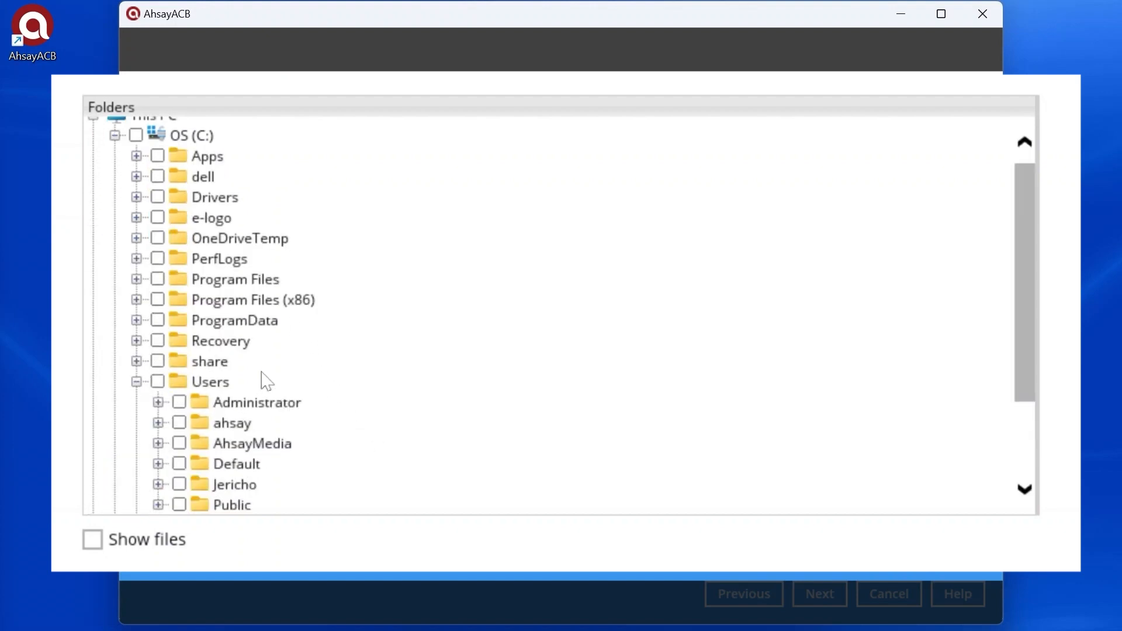
scroll(261, 368, "down", 1)
left_click(158, 383)
left_click(201, 258)
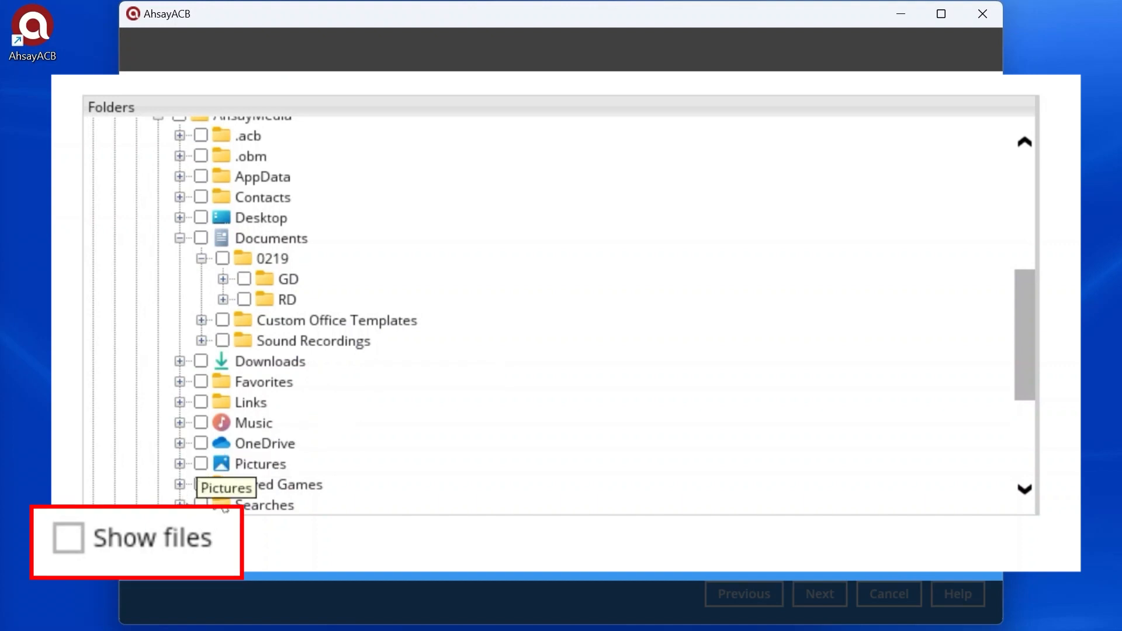
- Show files in the advanced source selection and include the entire 0219 folder in the backup
left_click(107, 533)
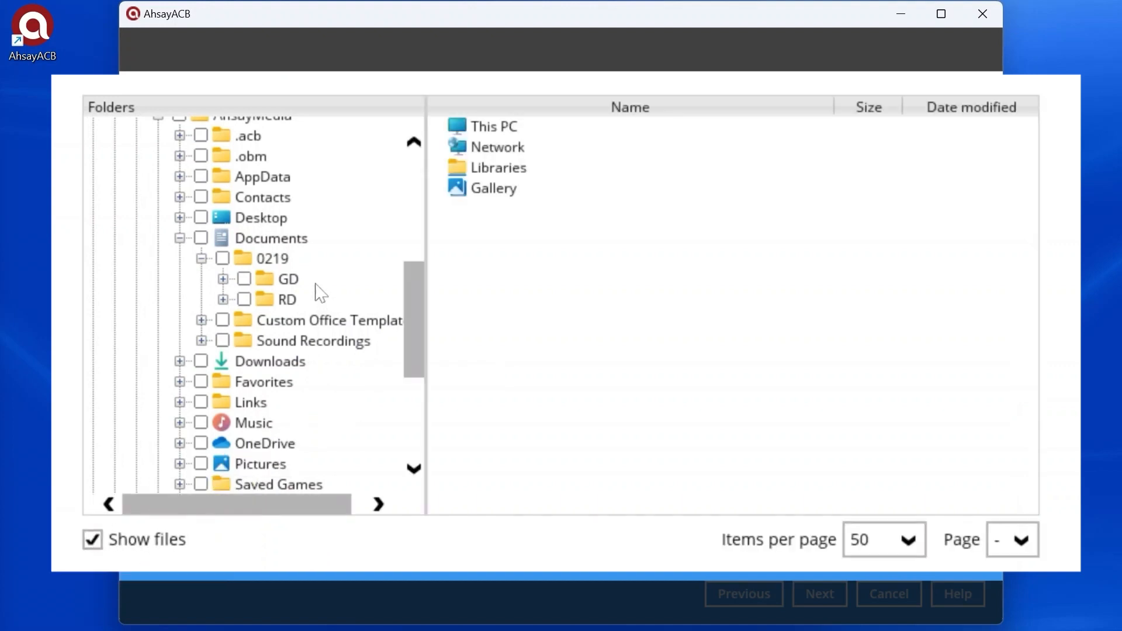
left_click(273, 259)
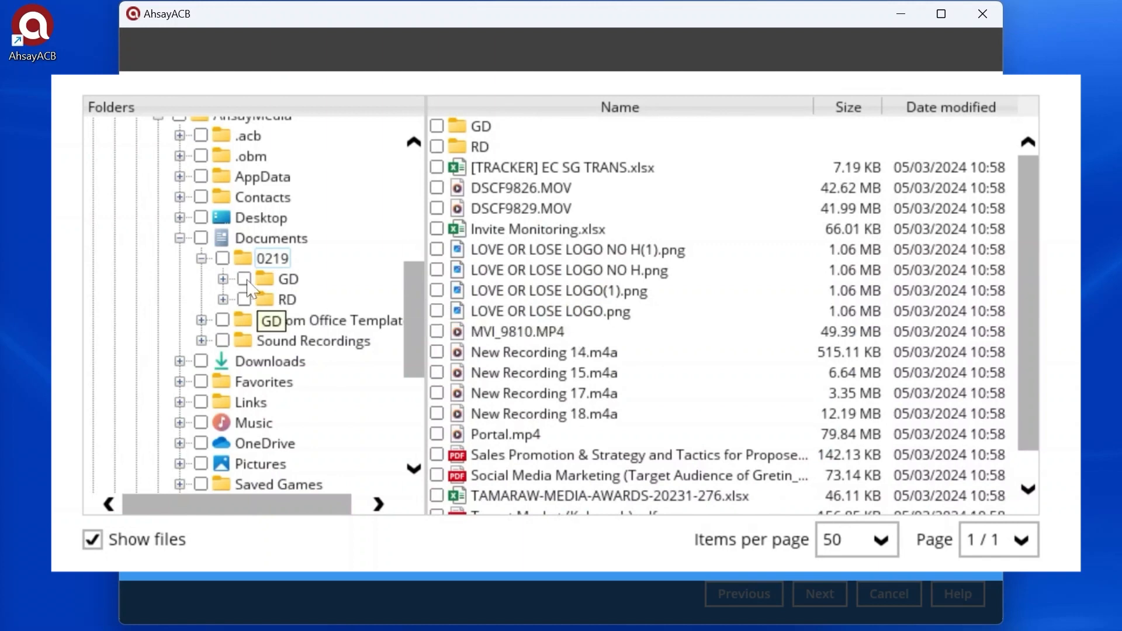
left_click(224, 258)
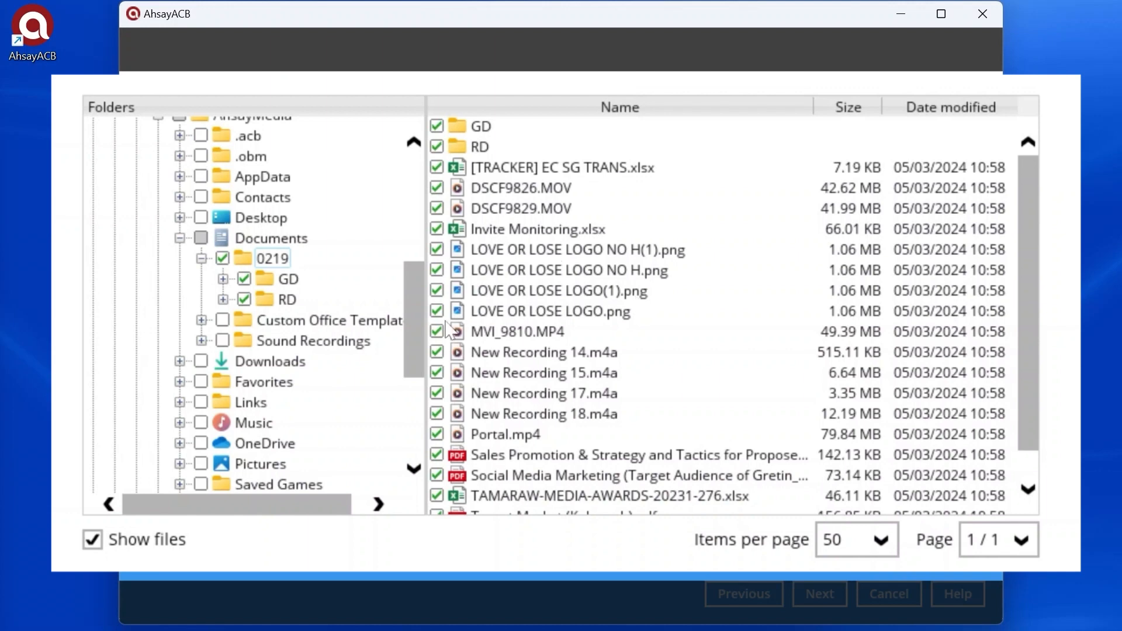
- Check the files selected in the GD and RD subfolders of 0219, and confirm the backup source to reach the schedule settings
left_click(289, 280)
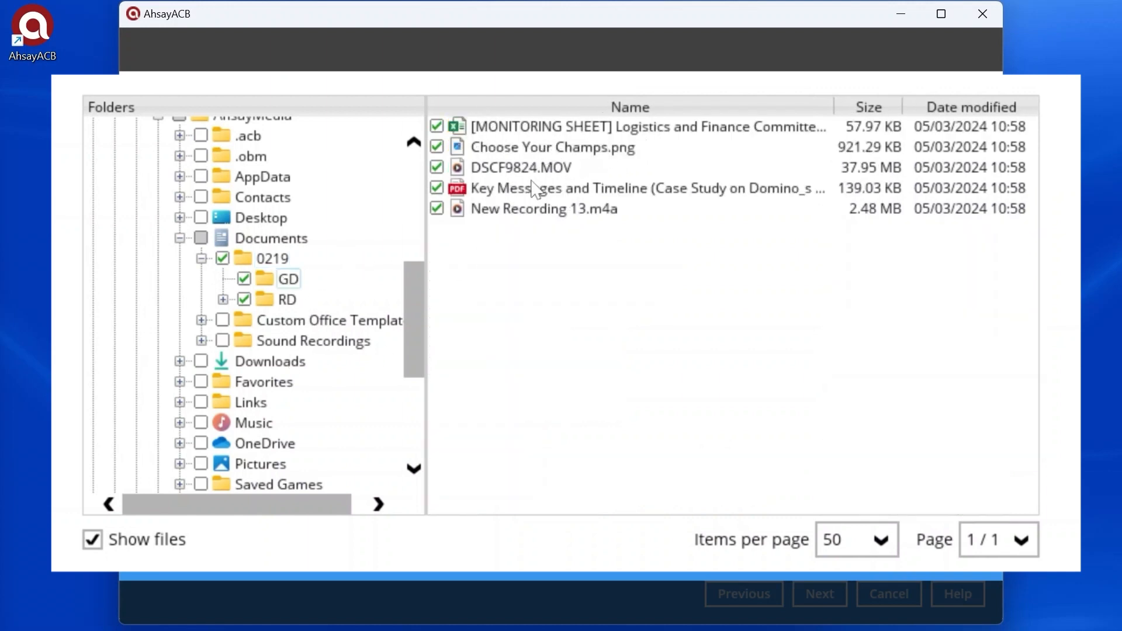
left_click(288, 300)
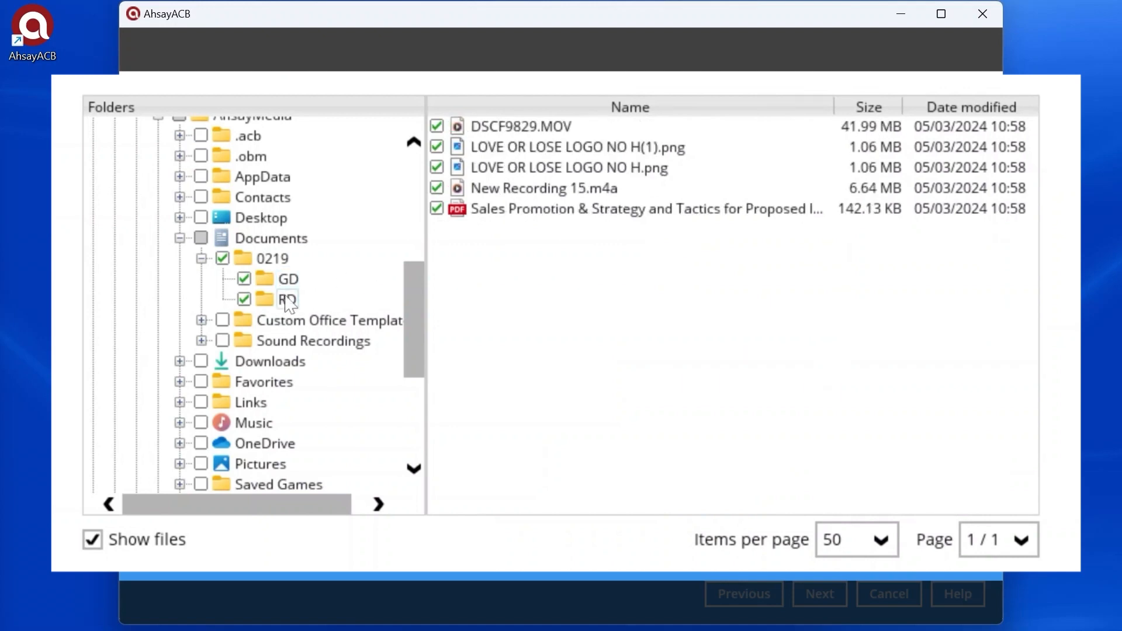
left_click(269, 264)
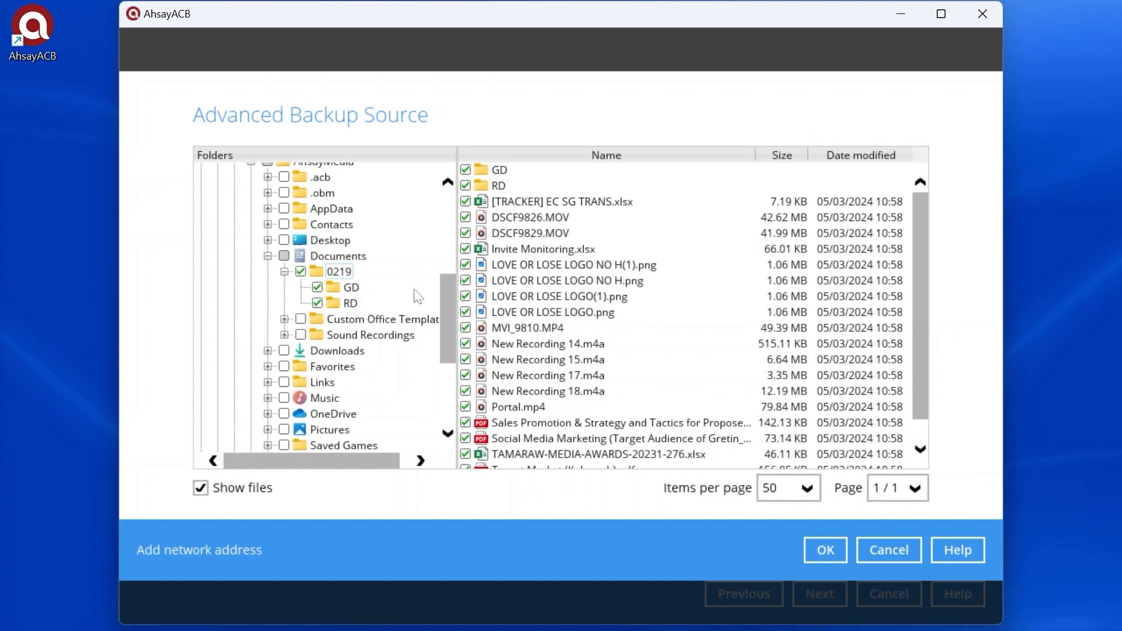
left_click(831, 549)
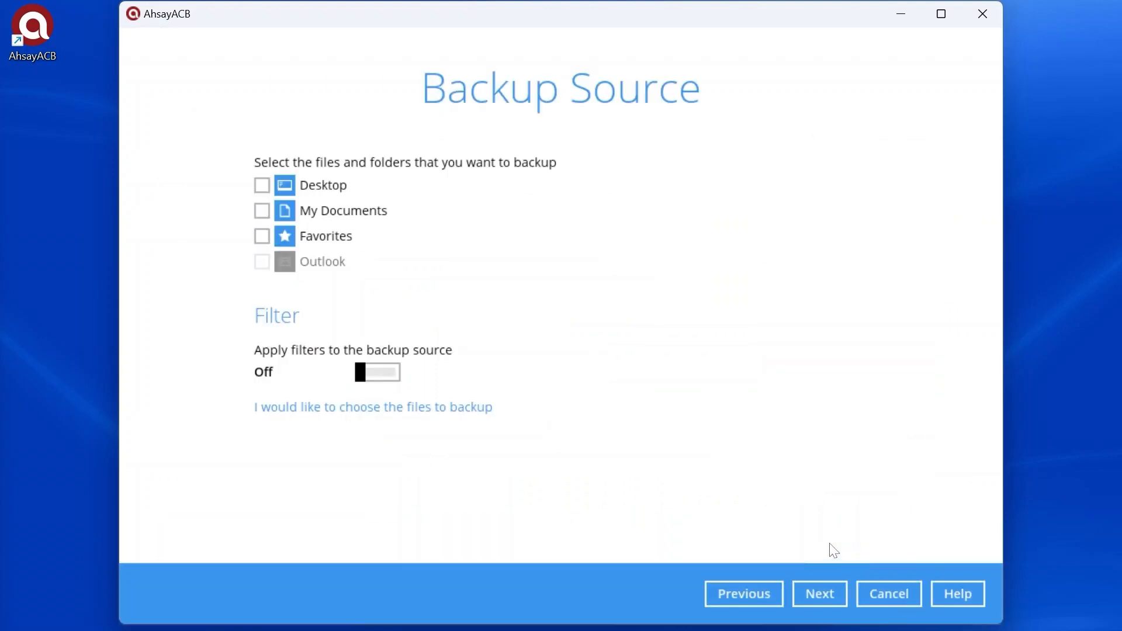
left_click(822, 595)
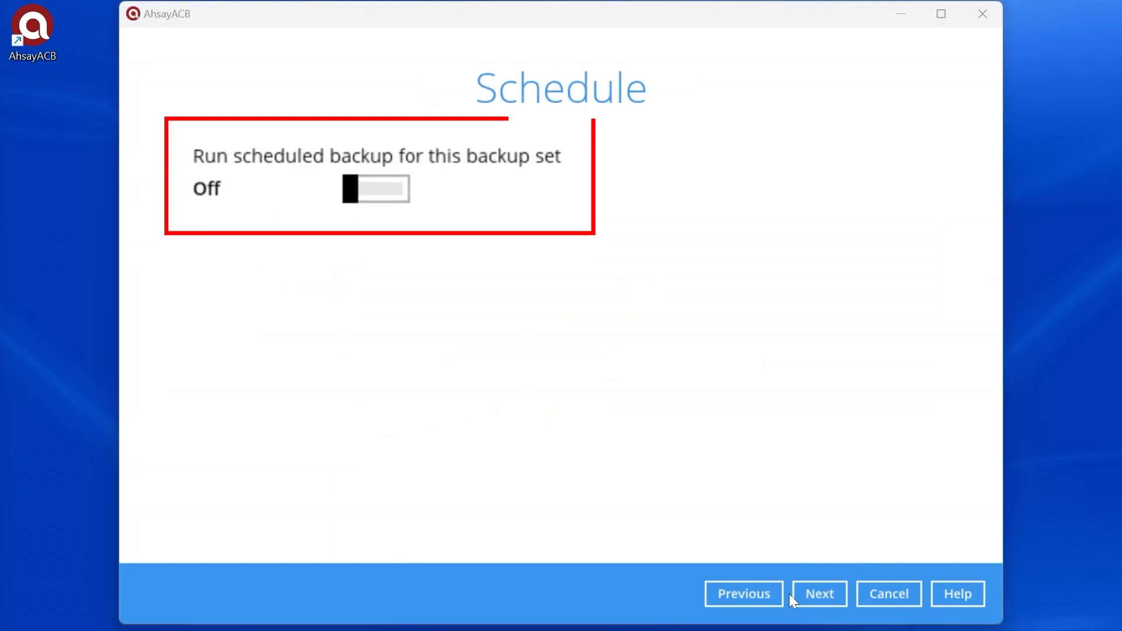
- Enable scheduled backup for the backup set and add a schedule named "Daily backup at 18:00"
left_click(377, 187)
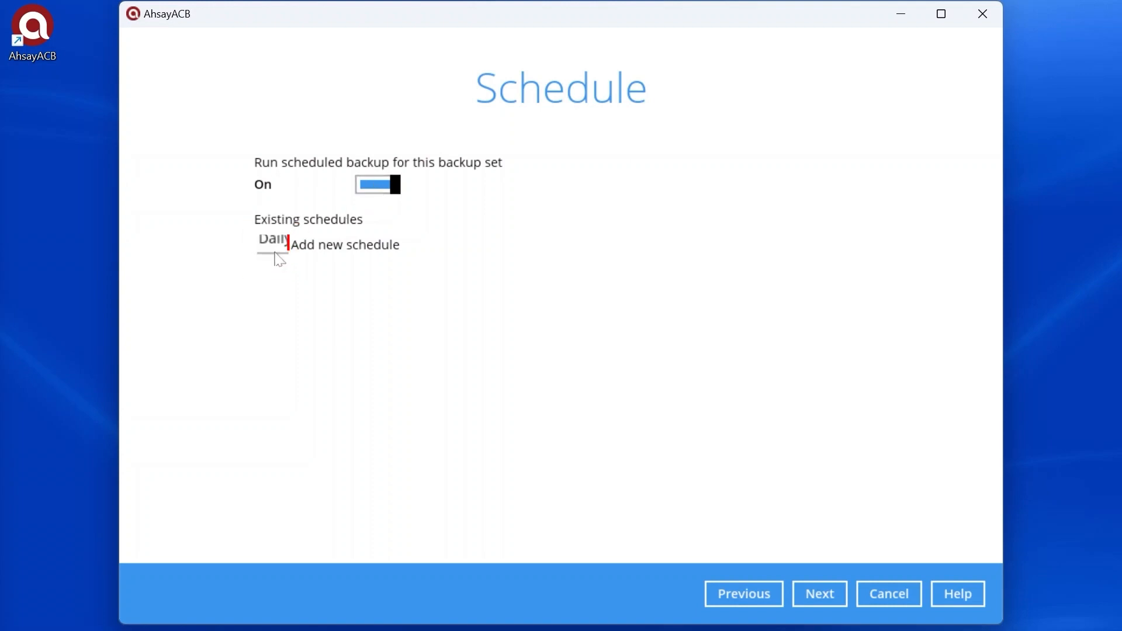
left_click(276, 255)
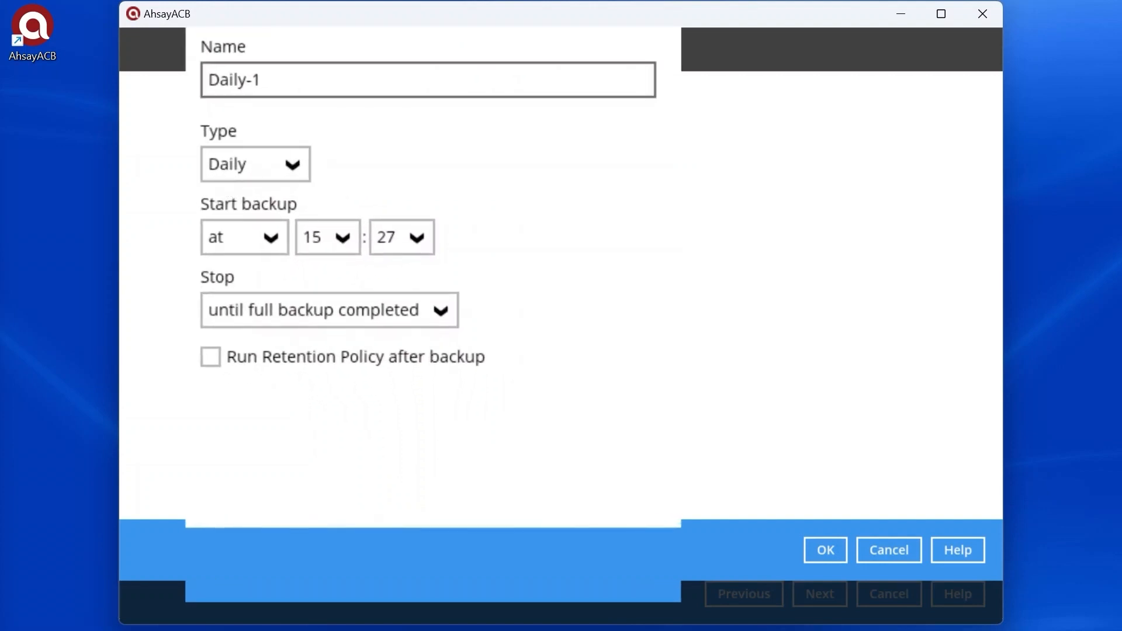
left_click_drag(262, 80, 208, 80)
type("Daily backup at 18:00")
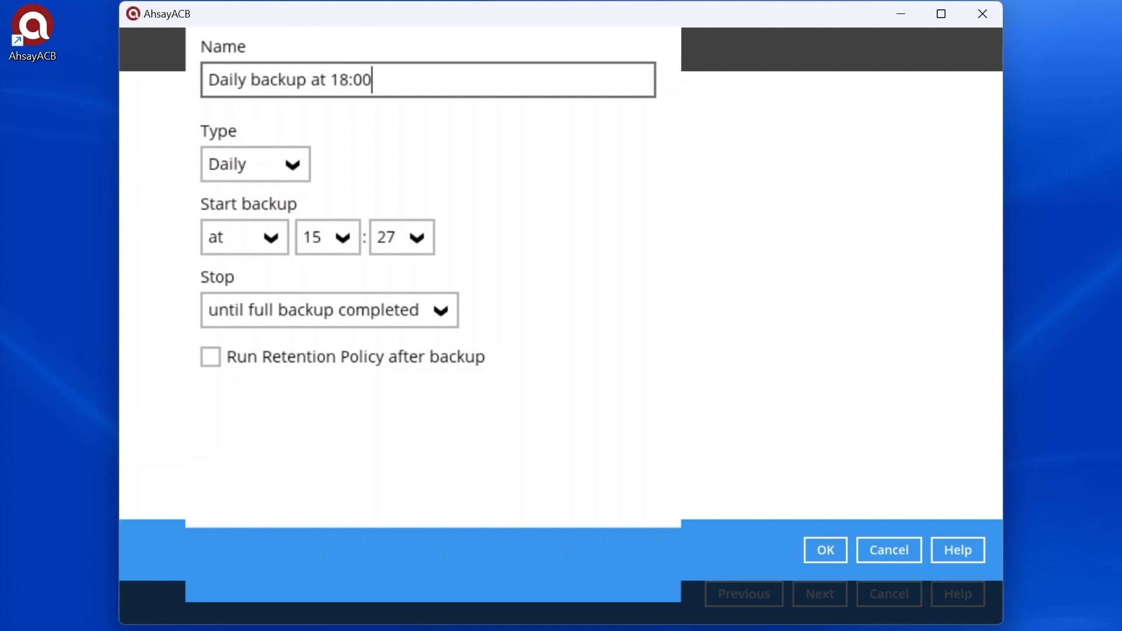
- Keep the schedule type as Daily and set the backup start time to 18:00
left_click(307, 168)
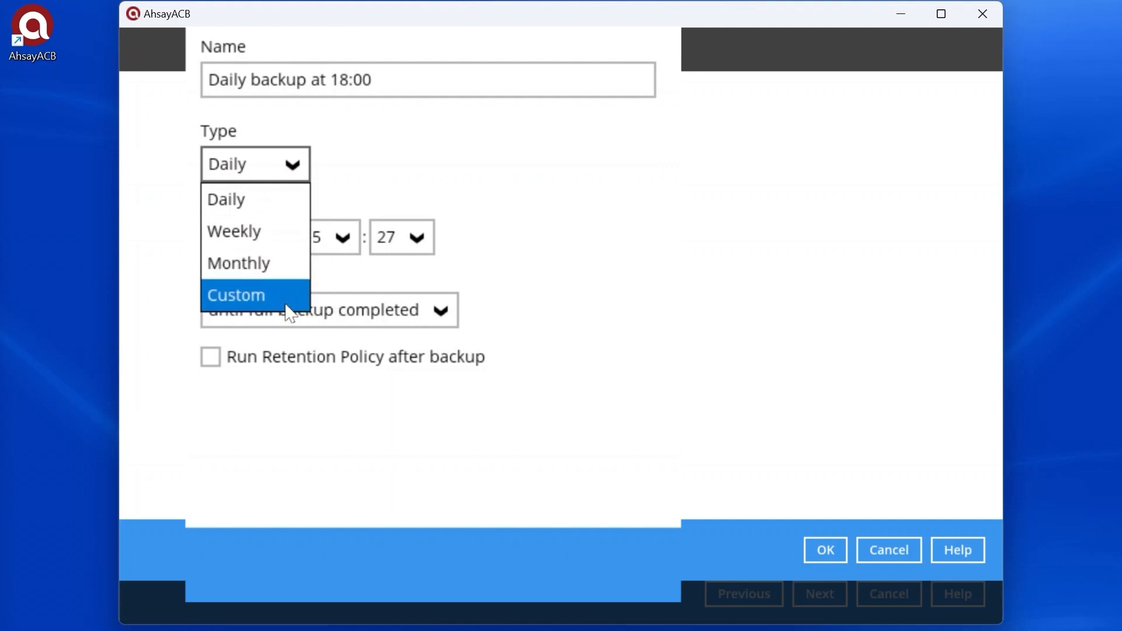
left_click(338, 238)
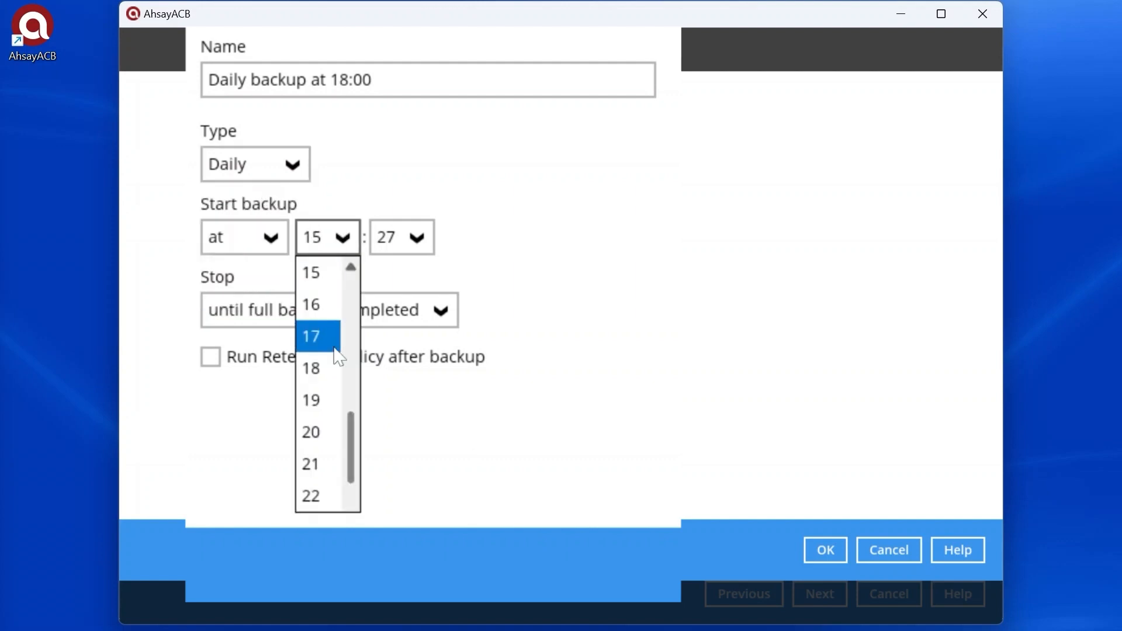
left_click(334, 374)
left_click(391, 238)
scroll(398, 286, "up", 9)
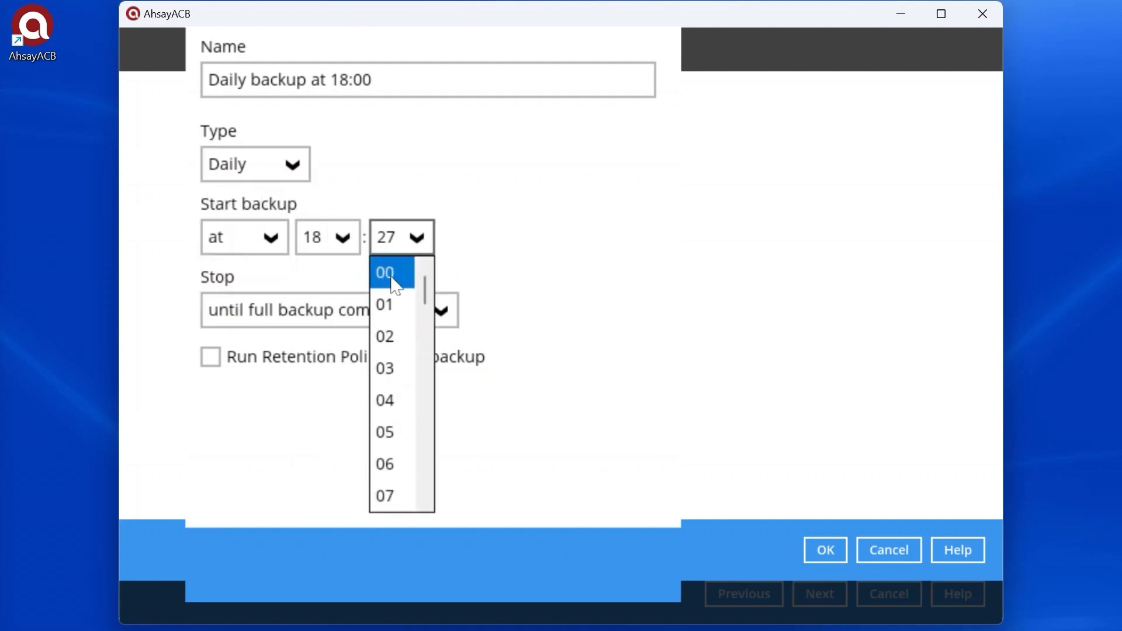
left_click(397, 284)
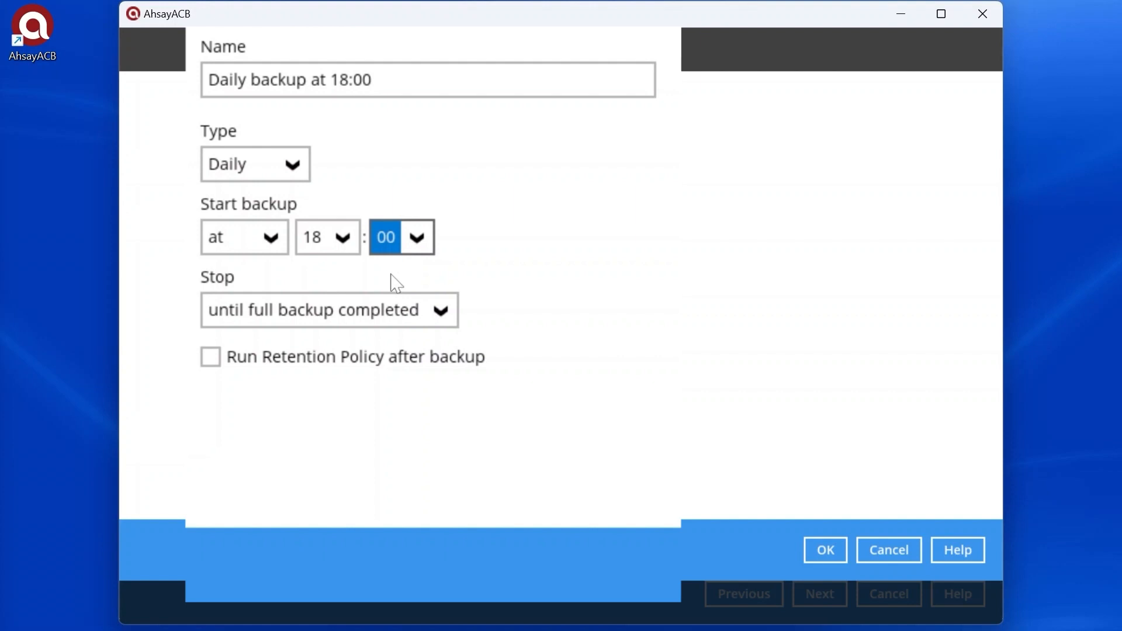
left_click(540, 261)
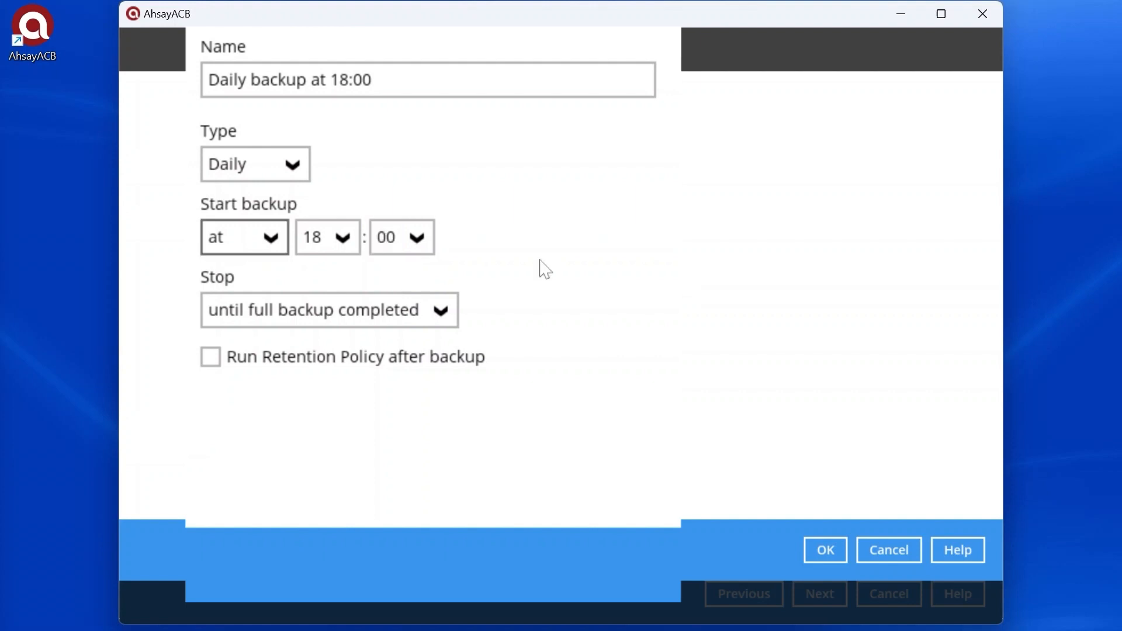
- Examine the intervals offered for starting the backup periodically with "every", and return the start option to "at"
left_click(276, 238)
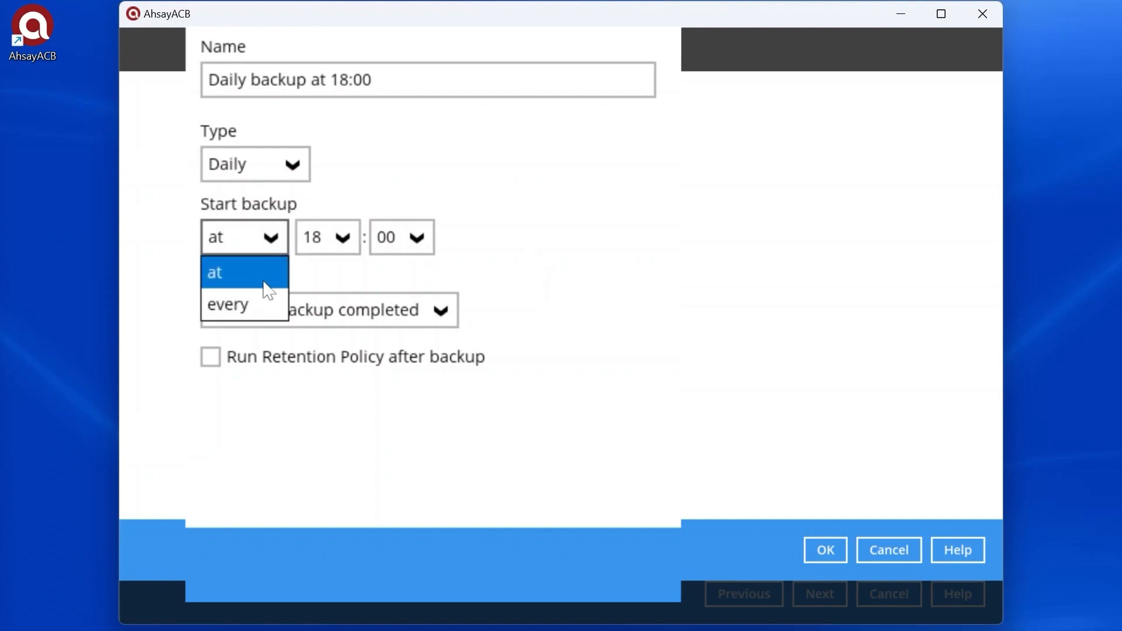
left_click(267, 313)
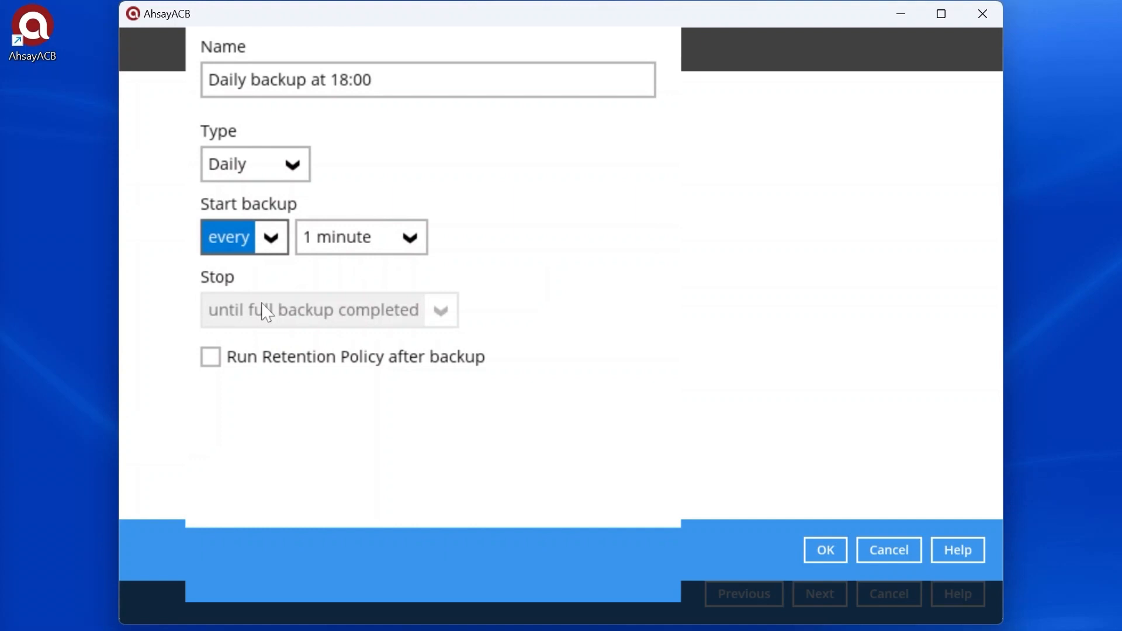
left_click(408, 237)
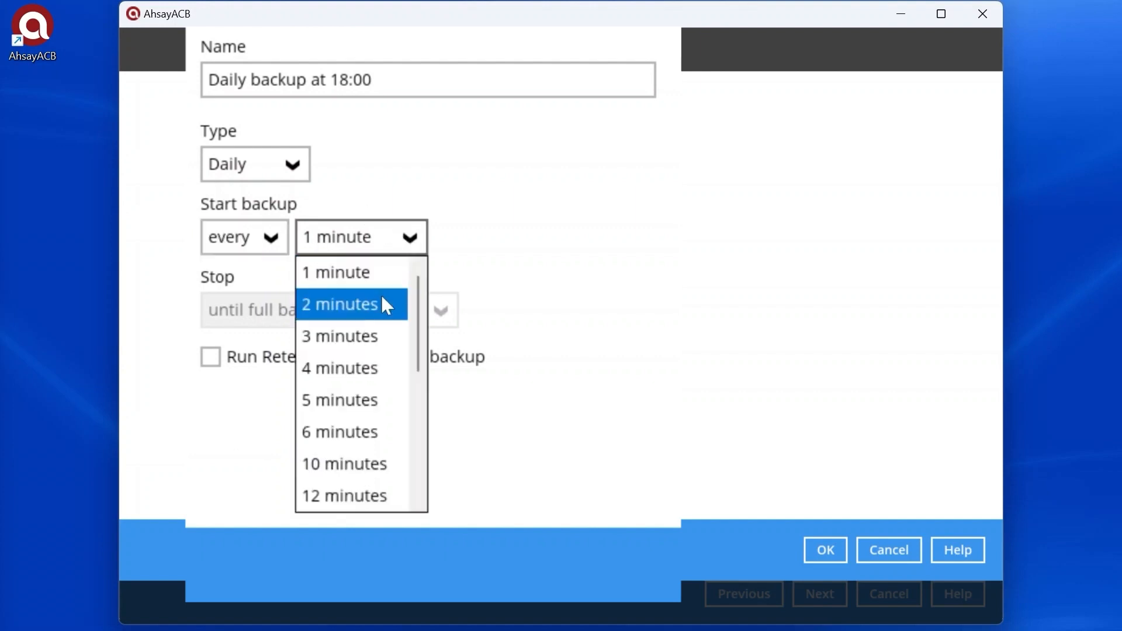
scroll(388, 380, "down", 3)
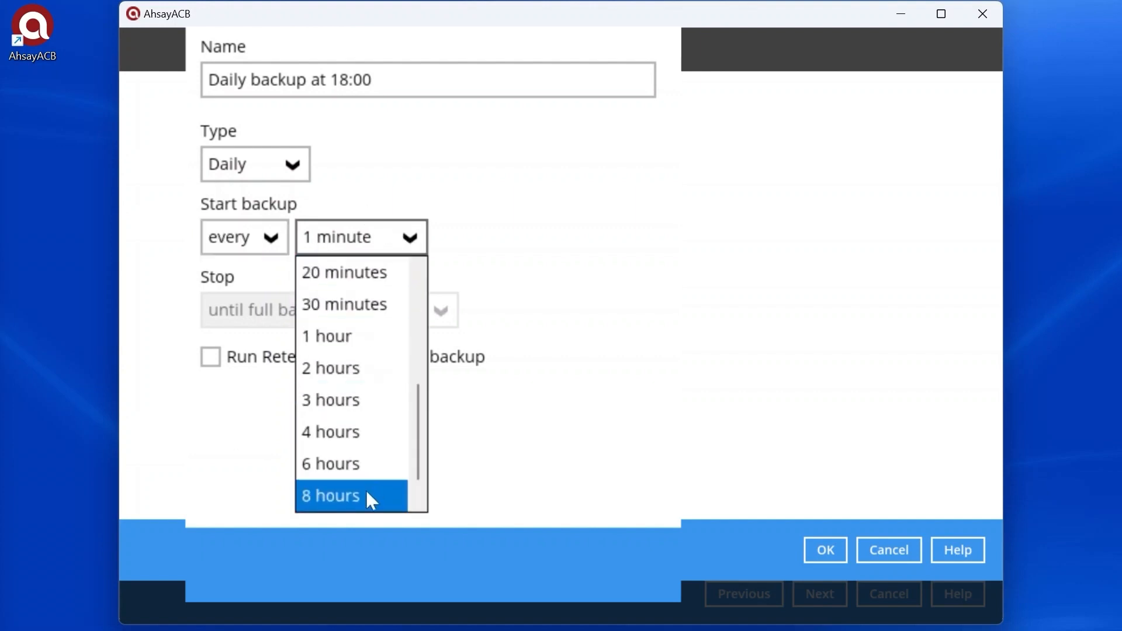
scroll(368, 495, "down", 1)
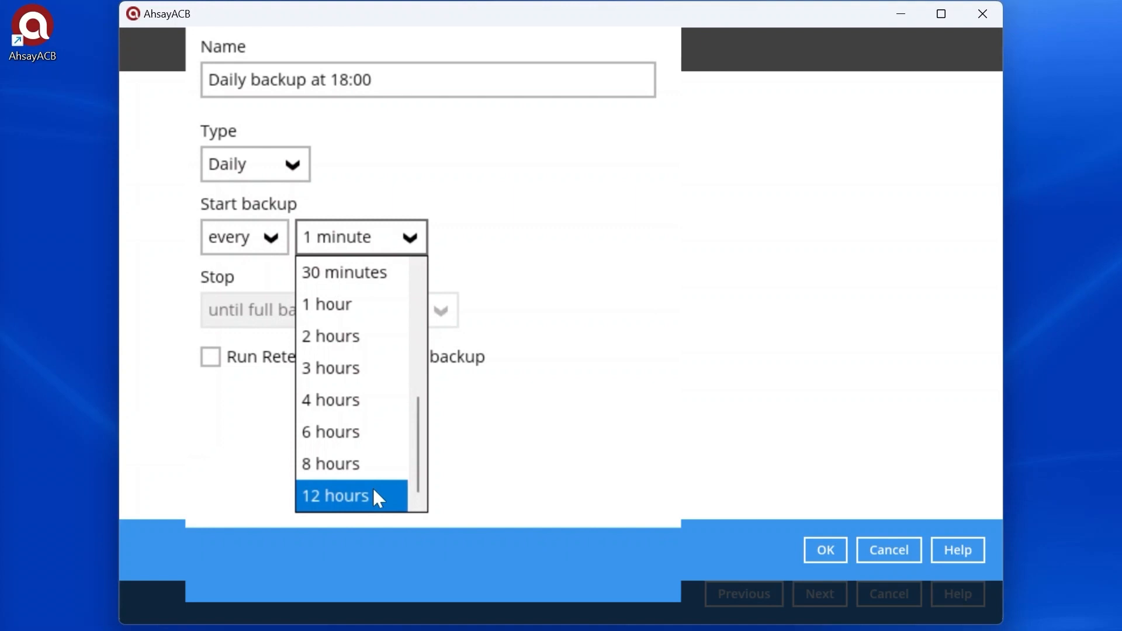
left_click(641, 302)
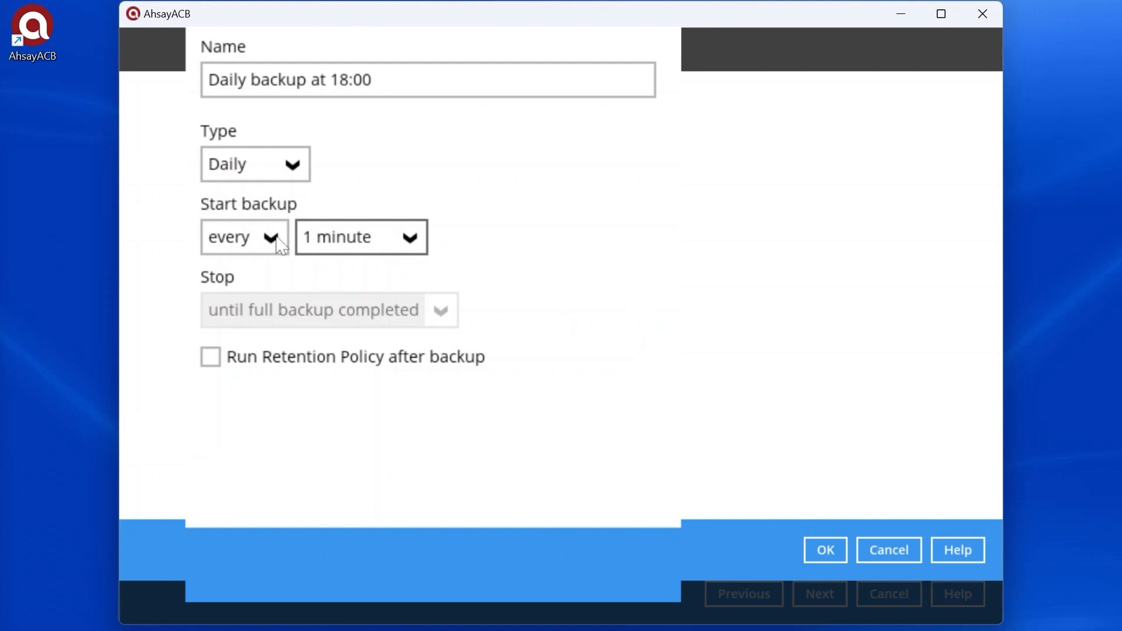
left_click(277, 236)
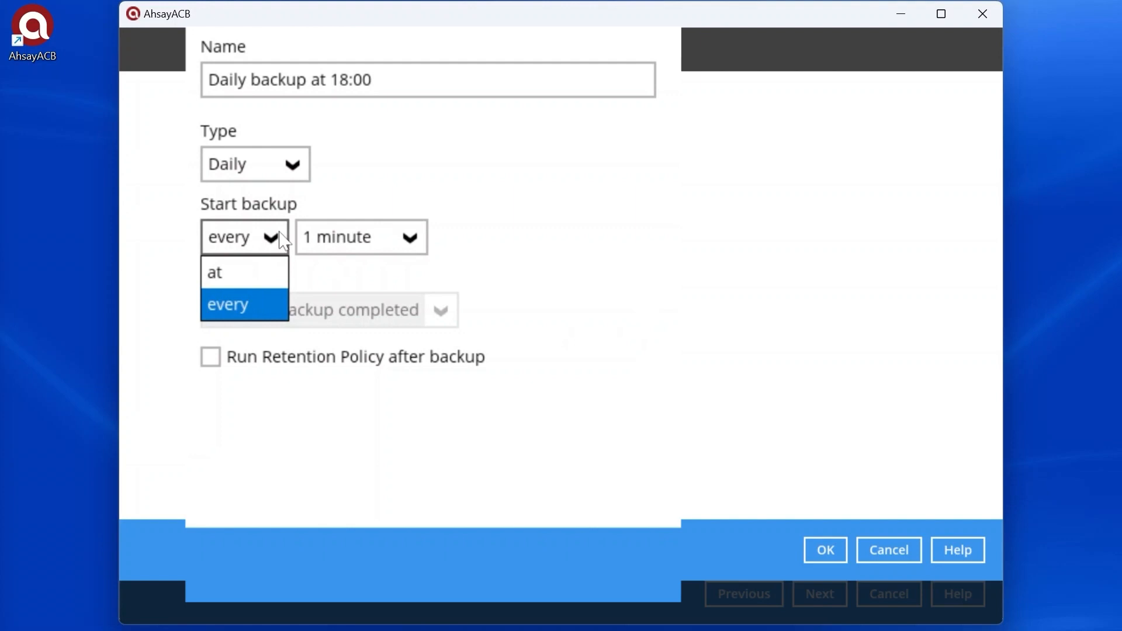
left_click(269, 273)
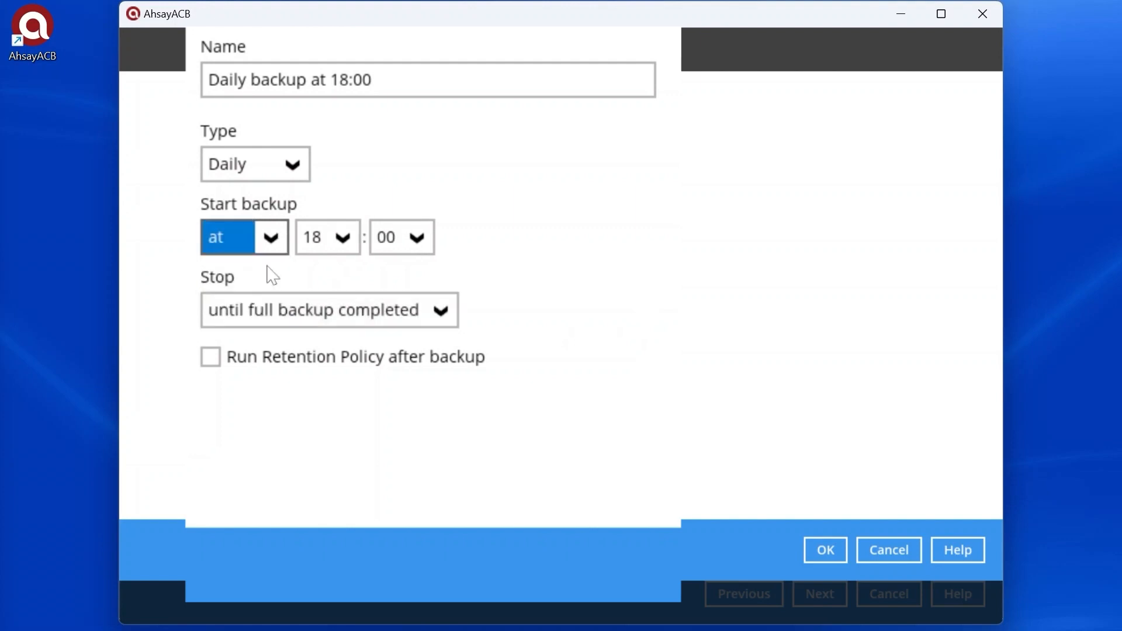
- Examine the hour limits offered for stopping the backup "after" a set time, and return the stop option to "until full backup completed"
left_click(441, 316)
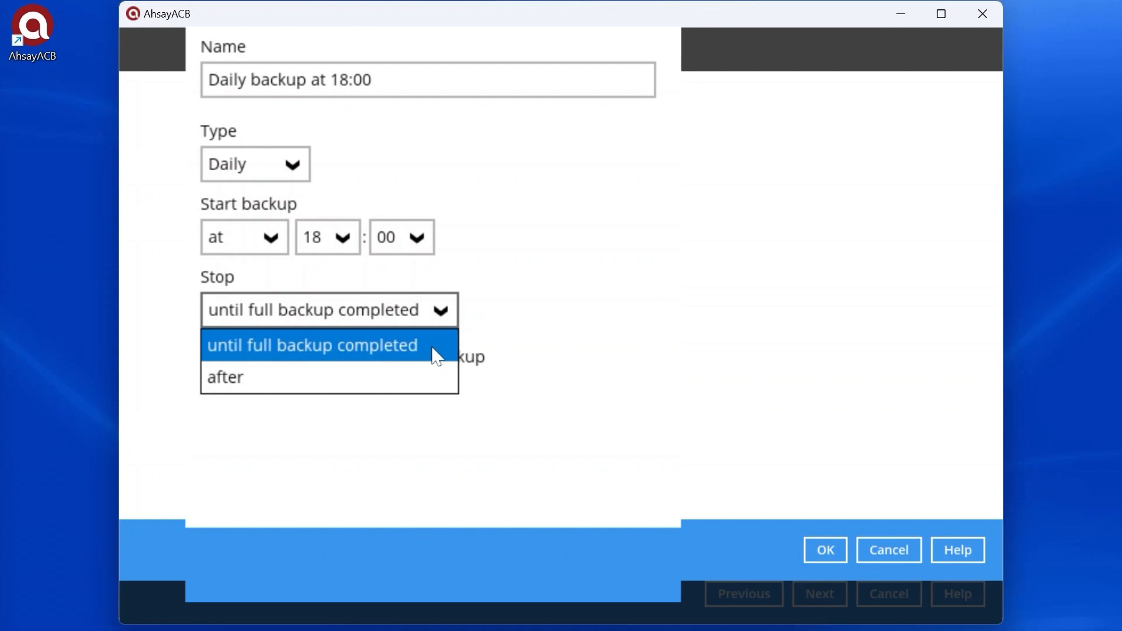
left_click(423, 376)
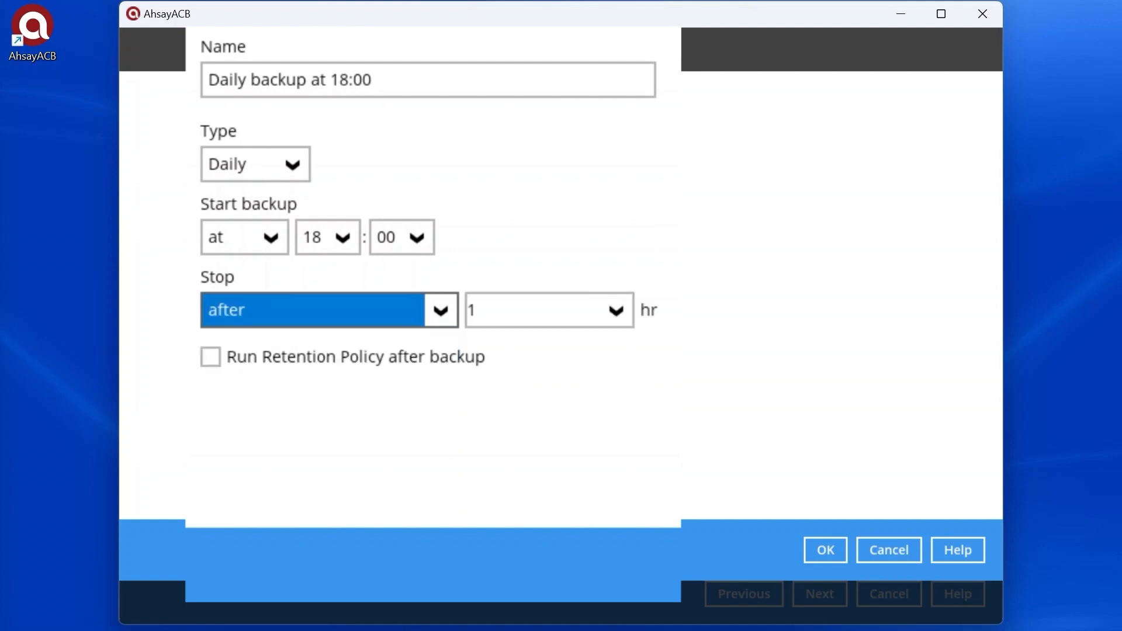
left_click(617, 311)
scroll(561, 408, "down", 5)
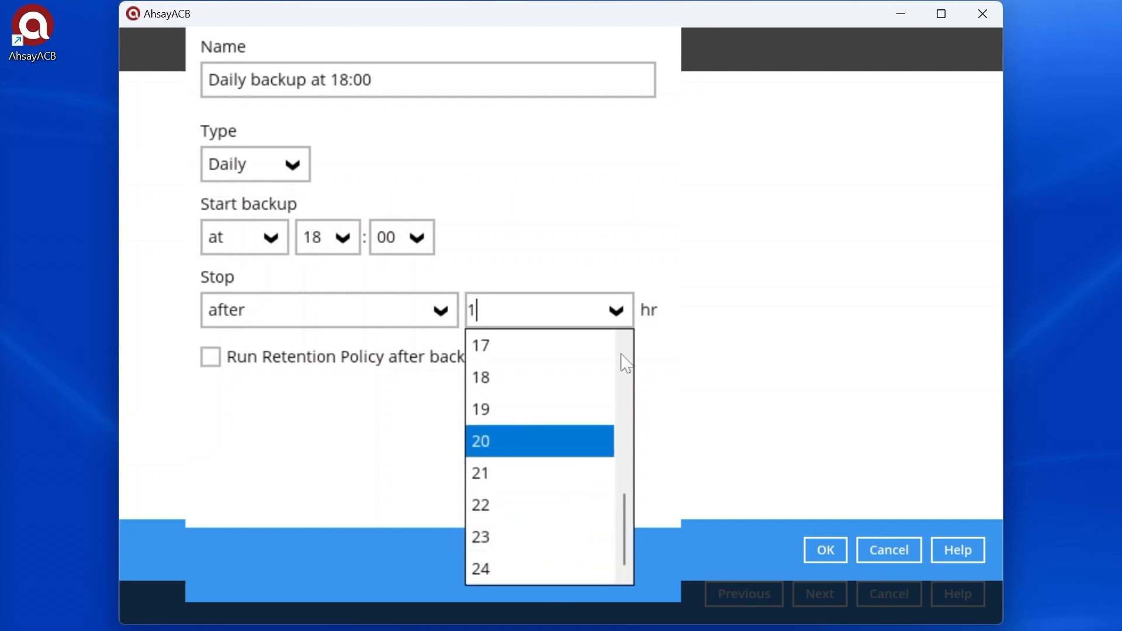
left_click(403, 321)
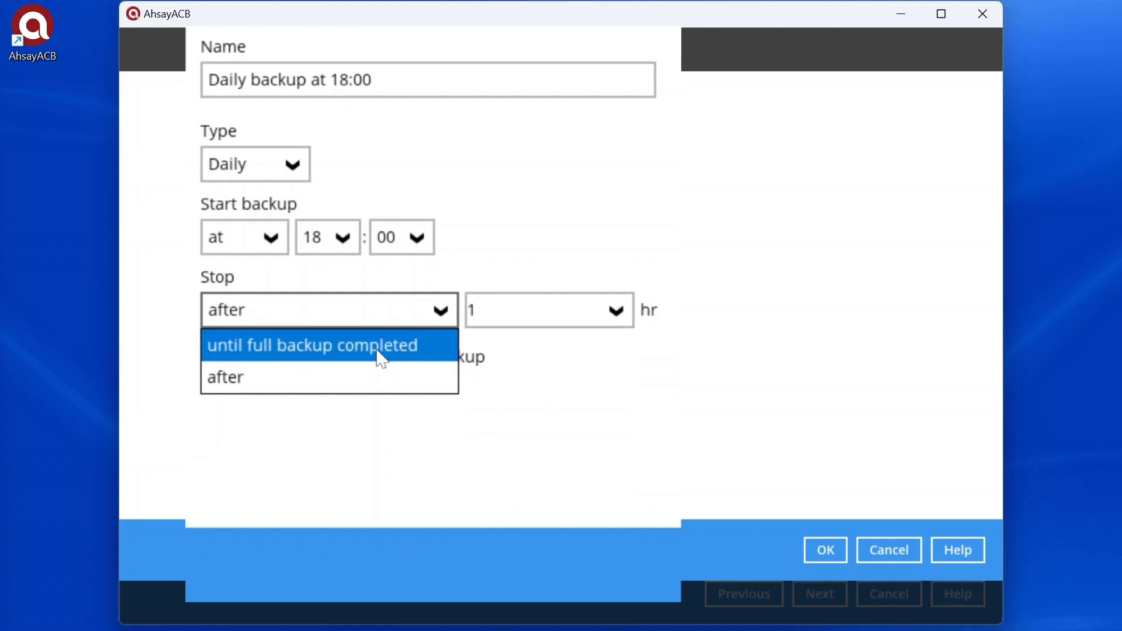
left_click(380, 356)
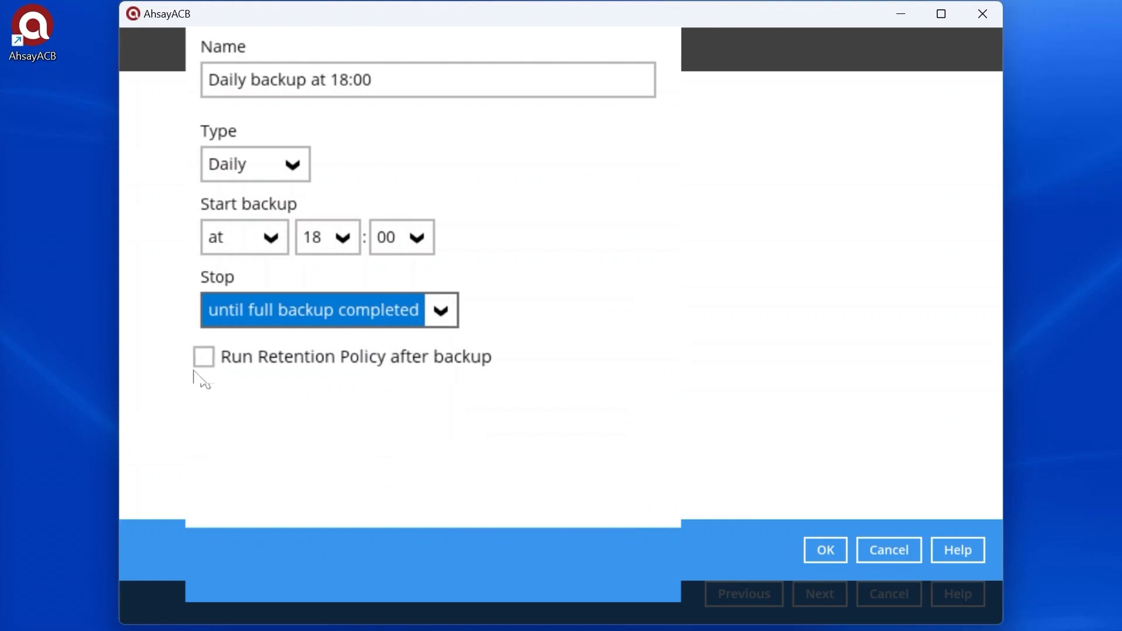
- Enable running the retention policy after backup, save the new schedule, and continue to the destination settings
left_click(138, 366)
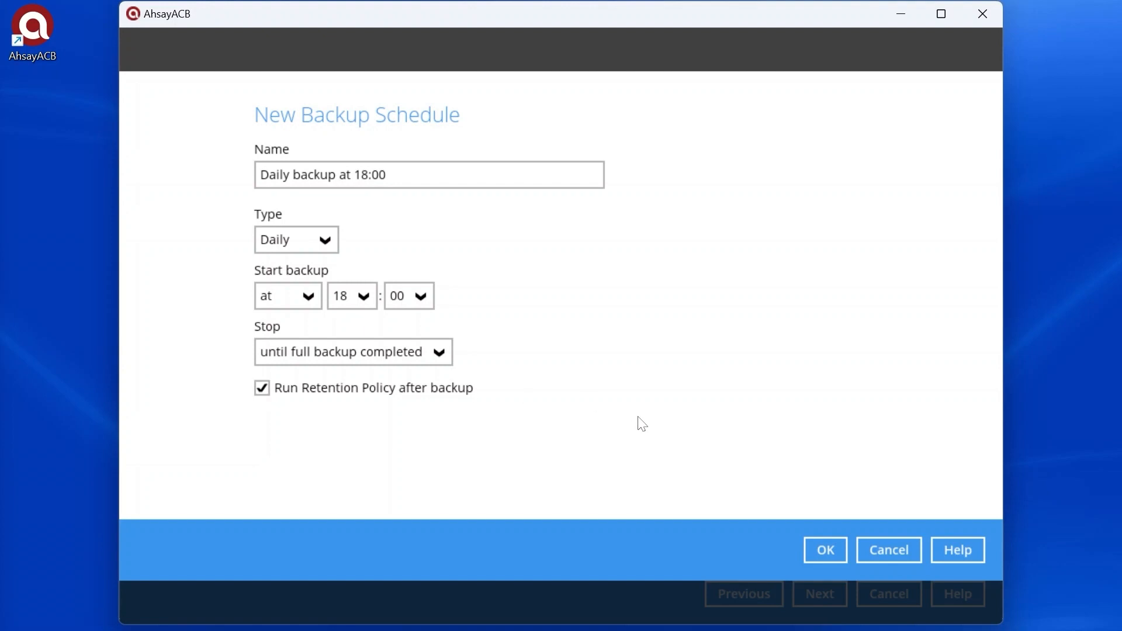
left_click(824, 548)
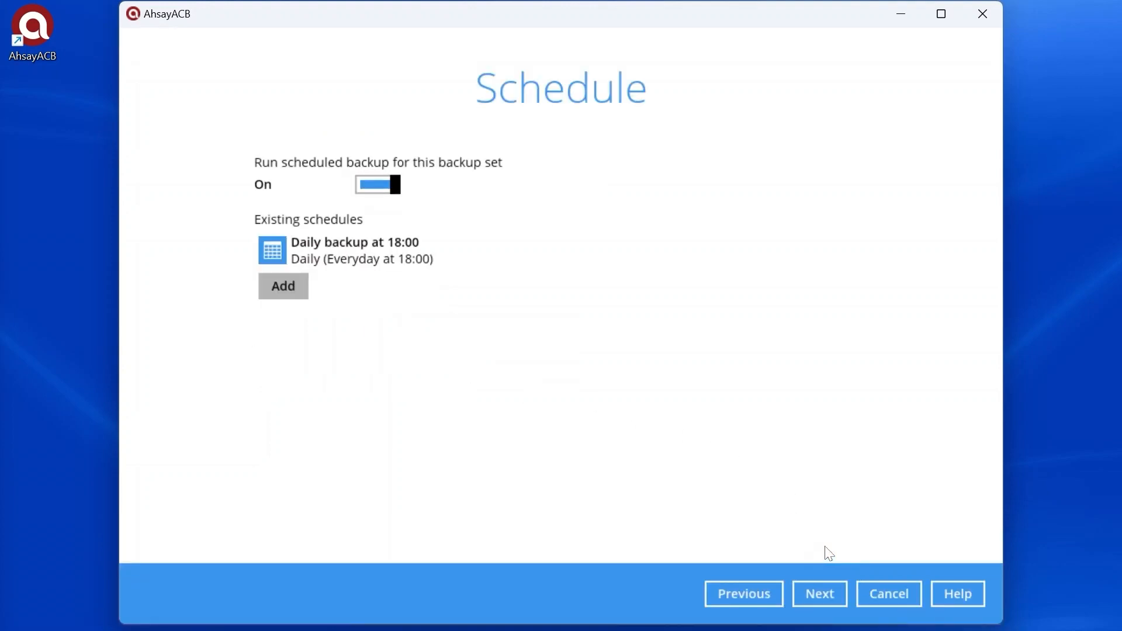
left_click(821, 600)
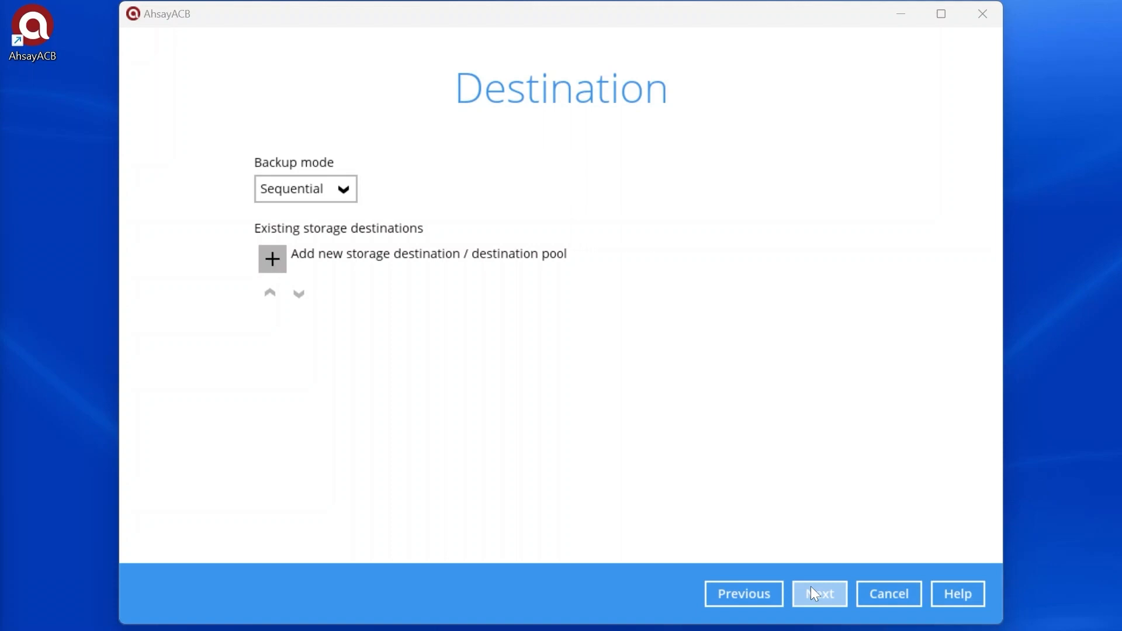
- Keep the backup mode as Sequential and add Ahsay Drive (Singapore/Singapore) as the storage destination, without proxy access
left_click(348, 193)
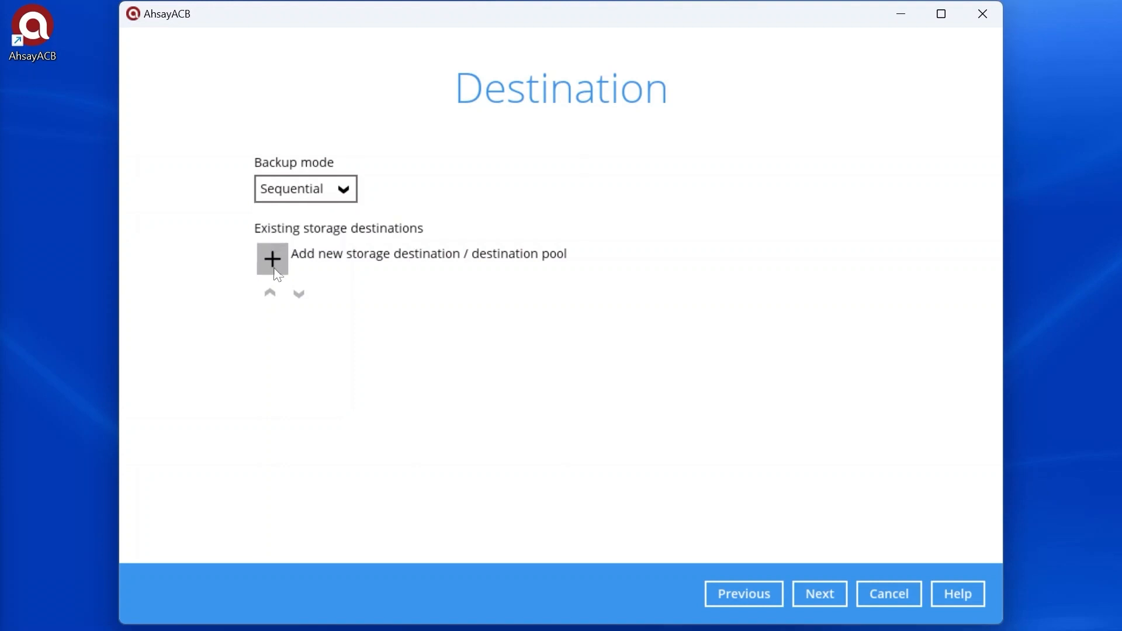
left_click(277, 261)
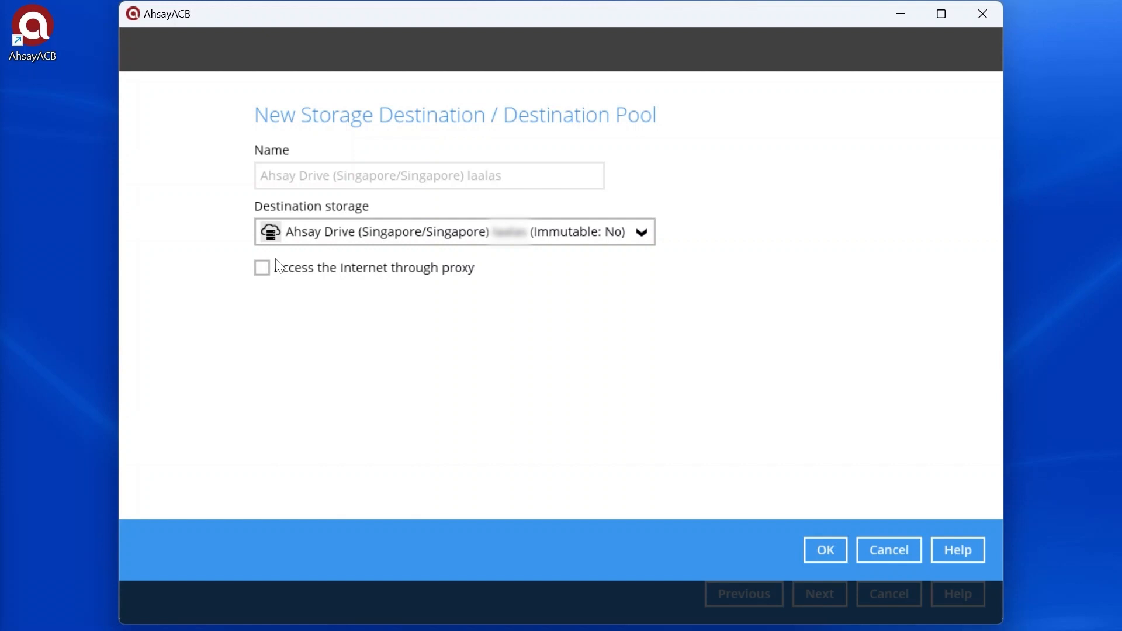
left_click(819, 550)
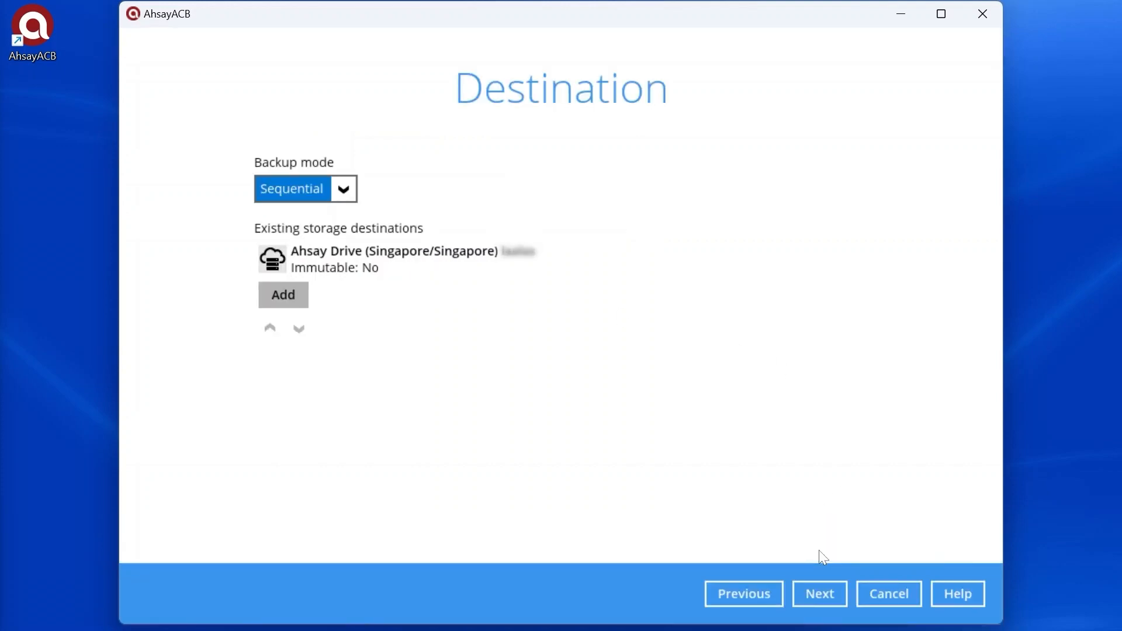
left_click(818, 593)
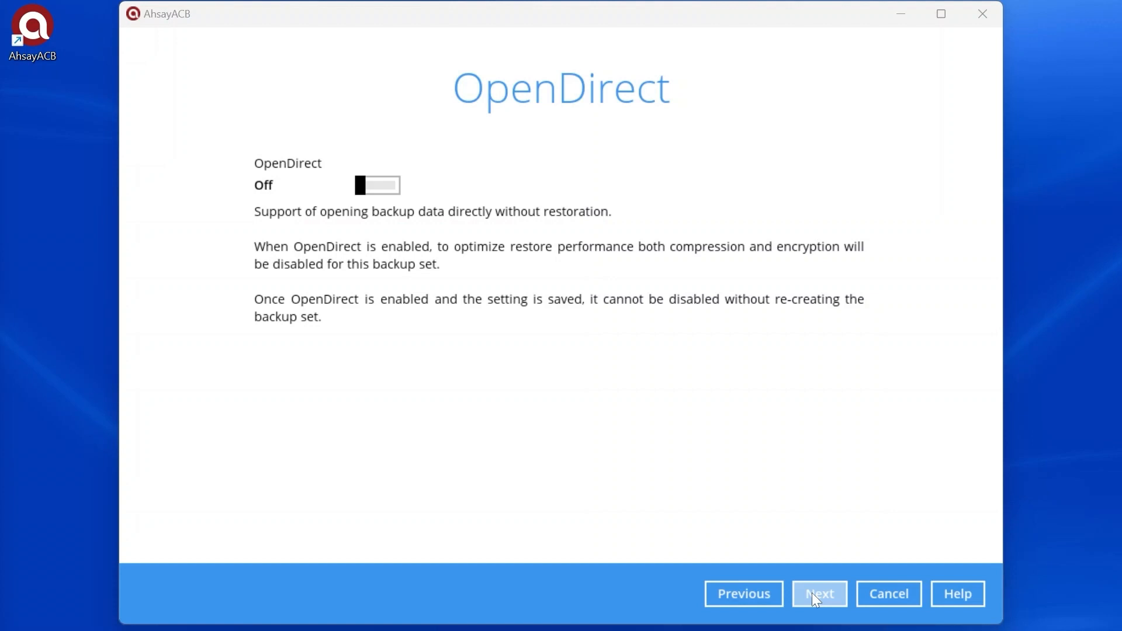
- Leave OpenDirect off, keep Default encryption and confirm the encryption key, and close the wizard without backing up immediately
left_click(812, 594)
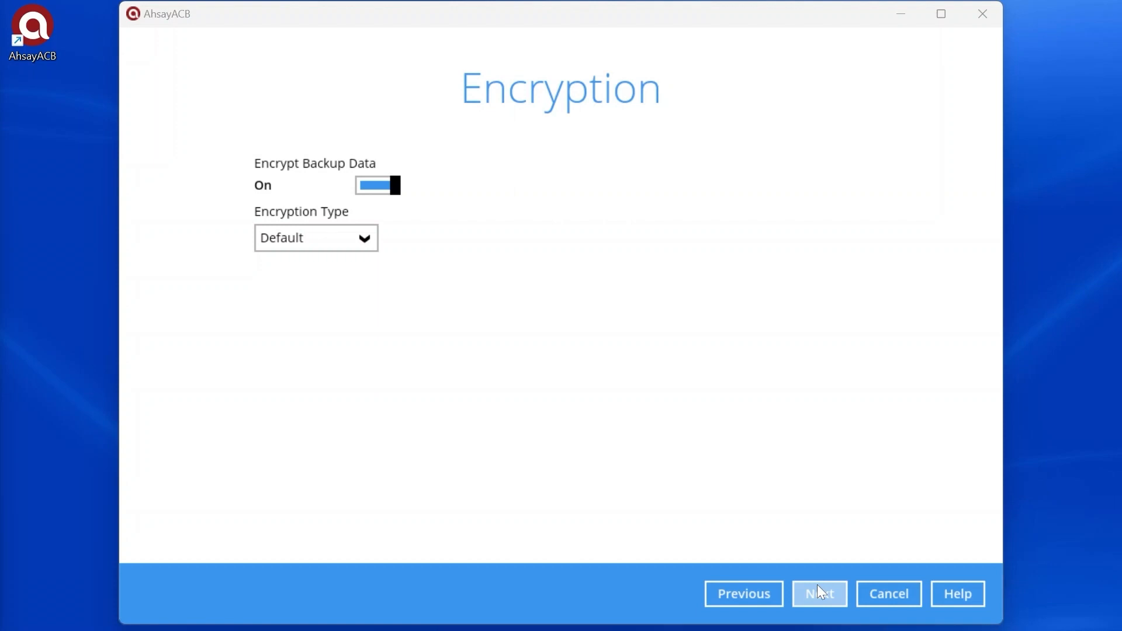
left_click(817, 587)
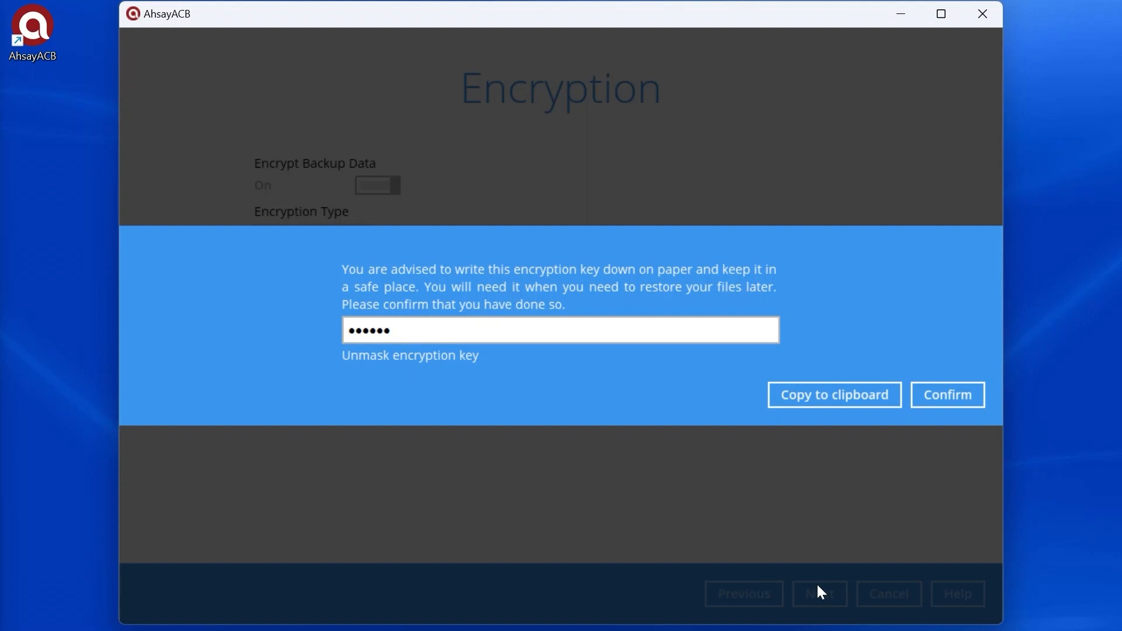
left_click(949, 391)
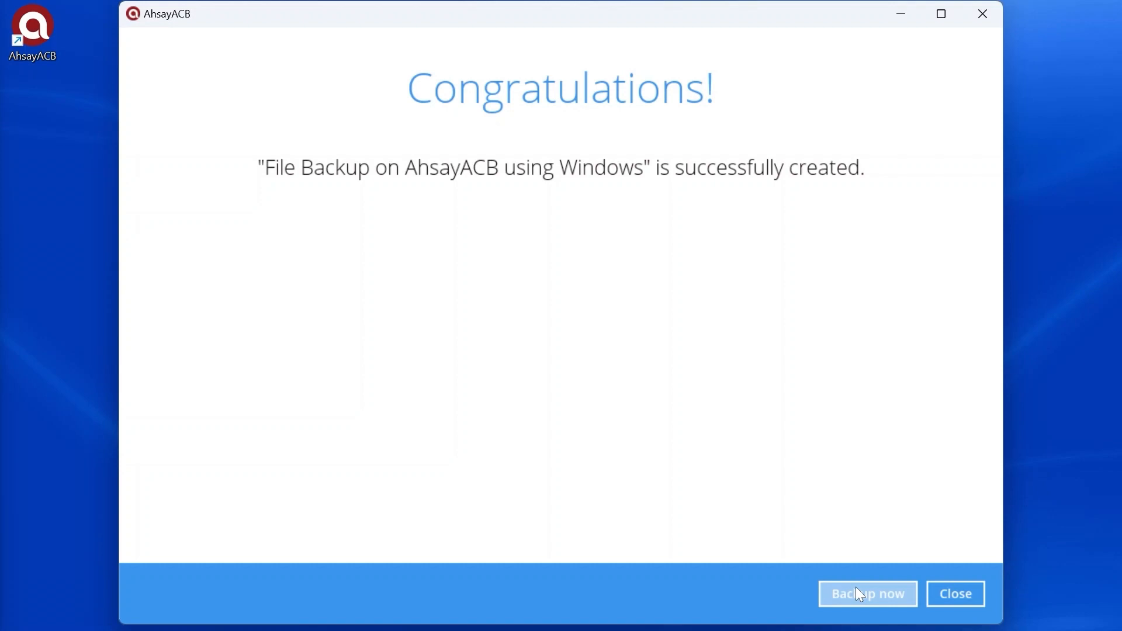
left_click(958, 596)
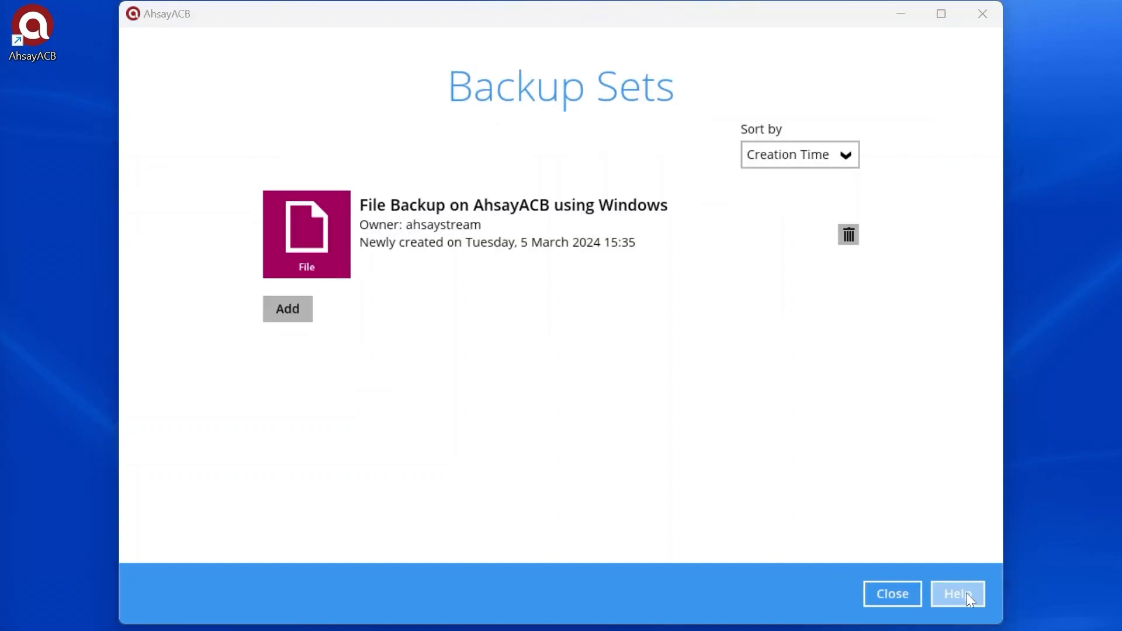
- Open the settings of the "File Backup on AhsayACB using Windows" set and enter the Windows user authentication password
left_click(671, 235)
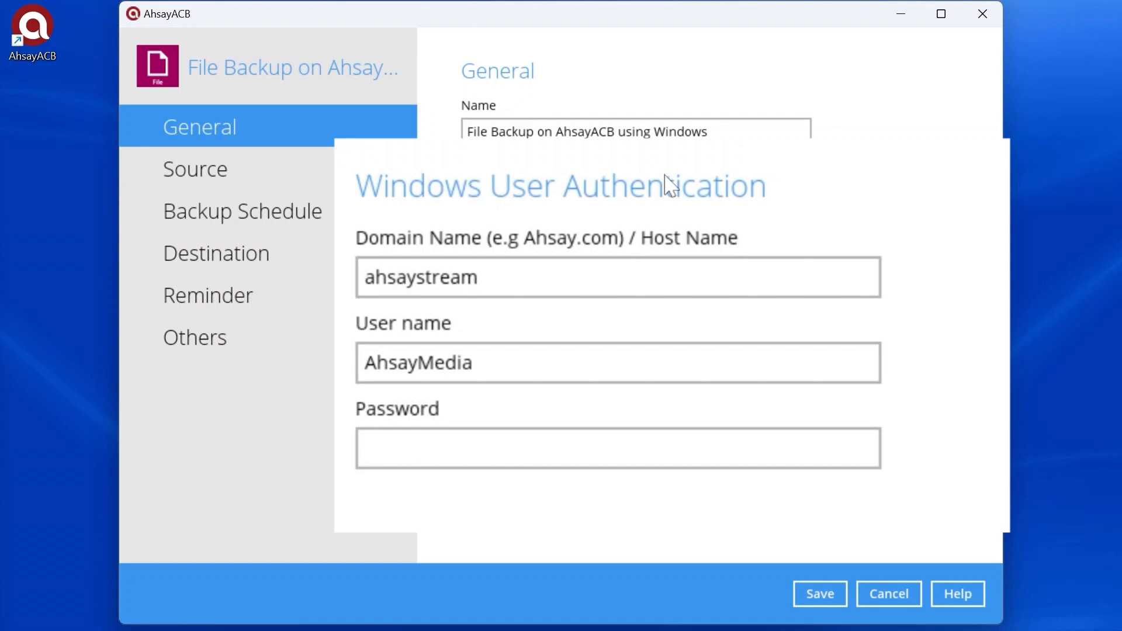
key("Tab")
type("••••••••")
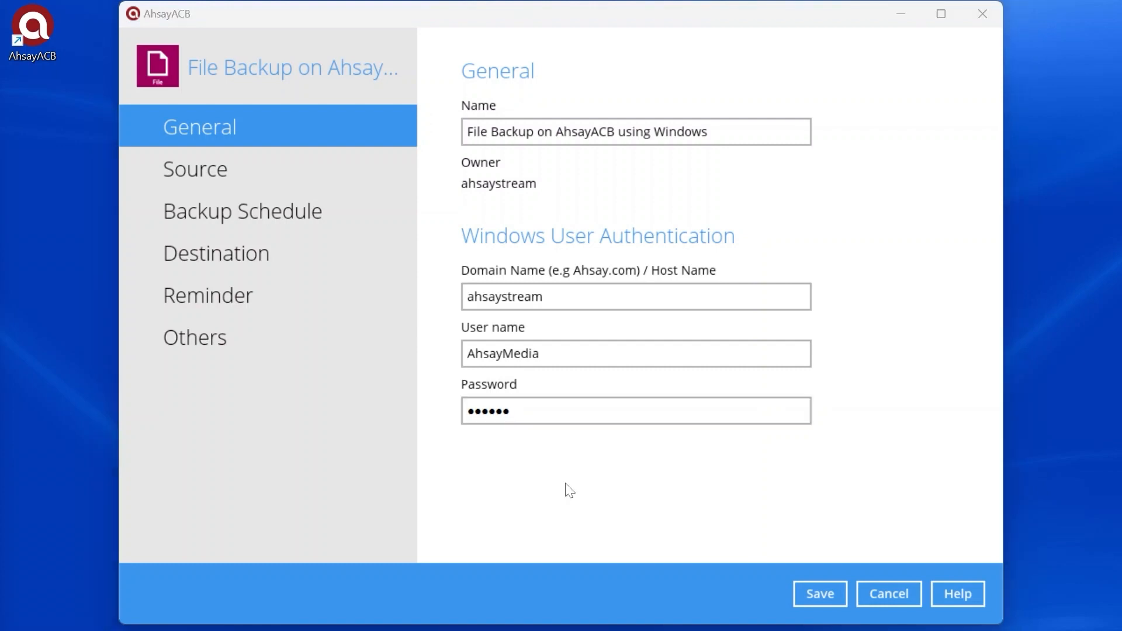
- Check the retention policy and its time unit, keep it at 7 Day(s), and save the backup set settings
left_click(210, 339)
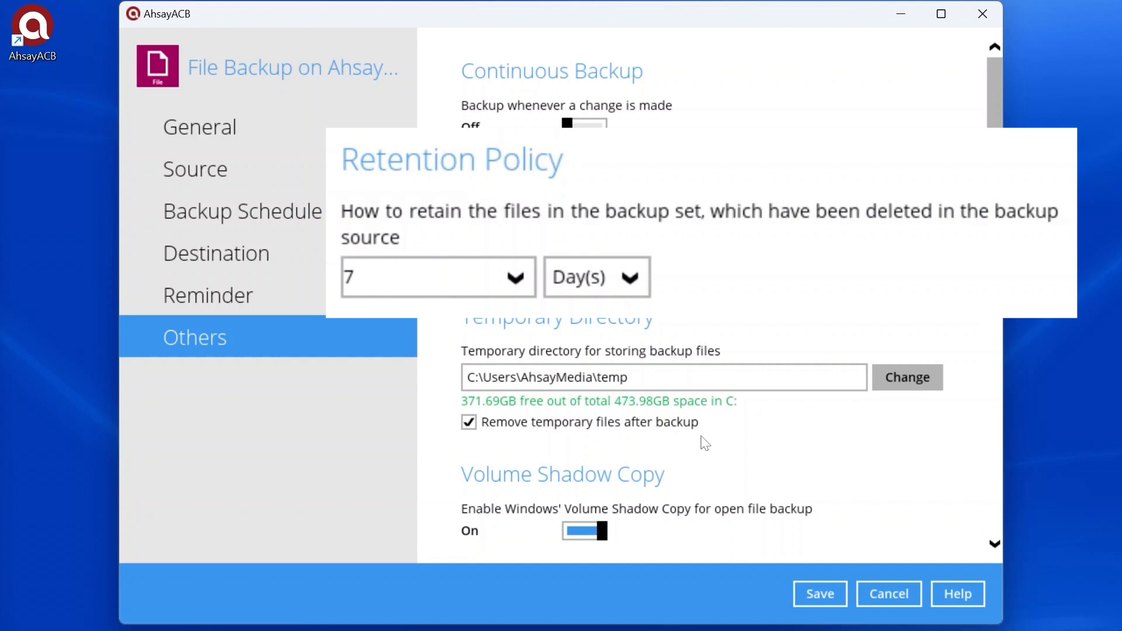
left_click(622, 279)
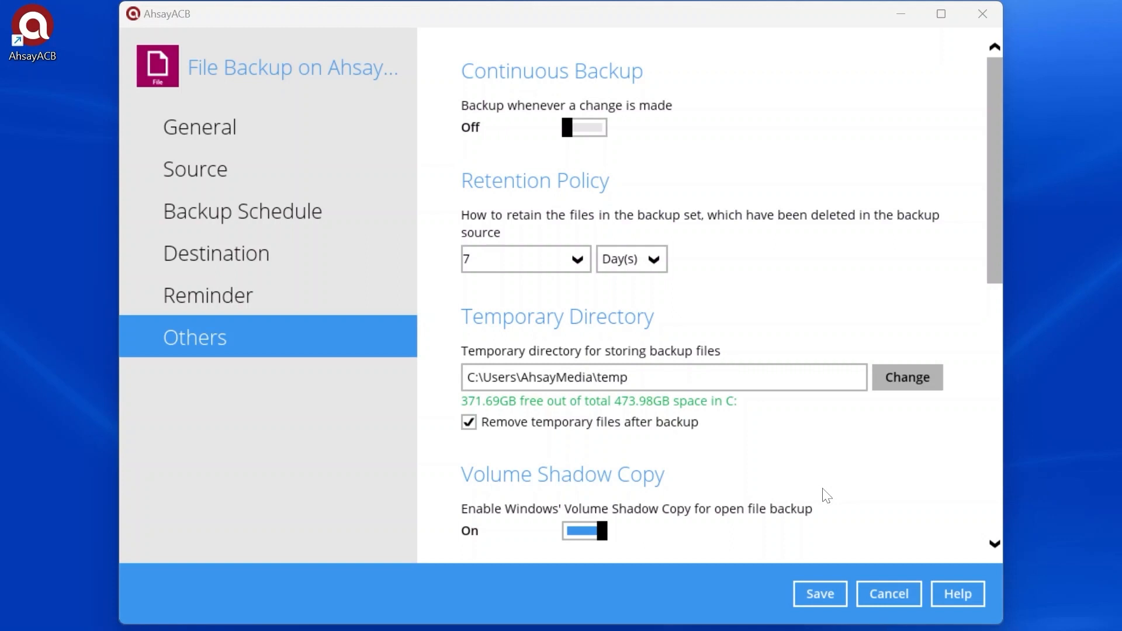
left_click(820, 597)
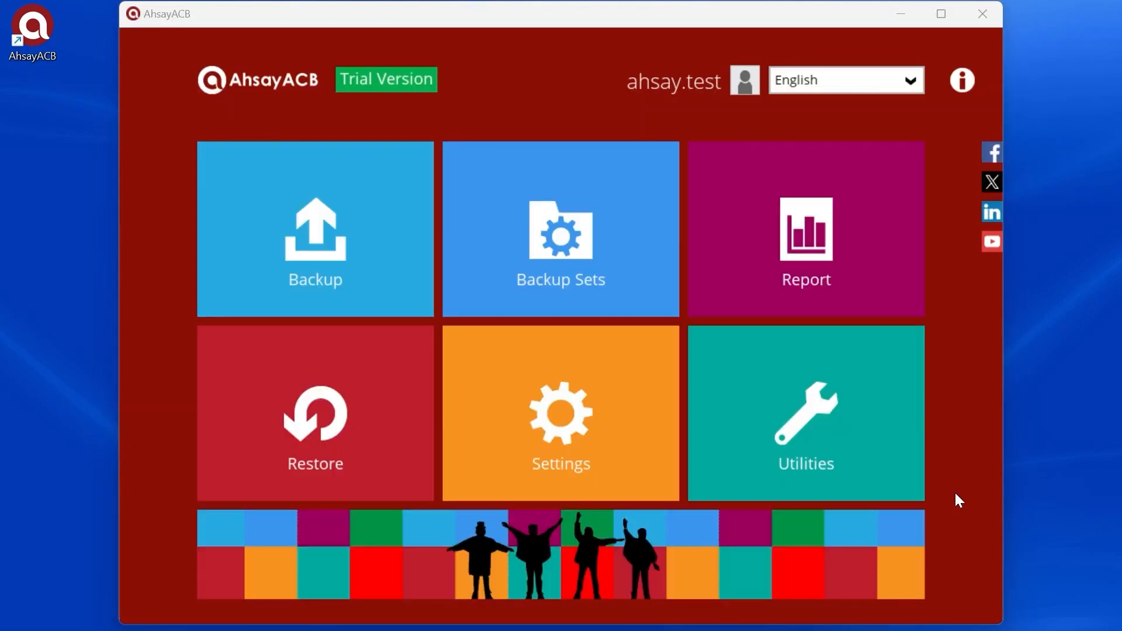
- Start a manual backup of "File Backup on AhsayACB using Windows" to Ahsay Drive, leaving data migration and retention policy options off
left_click(339, 251)
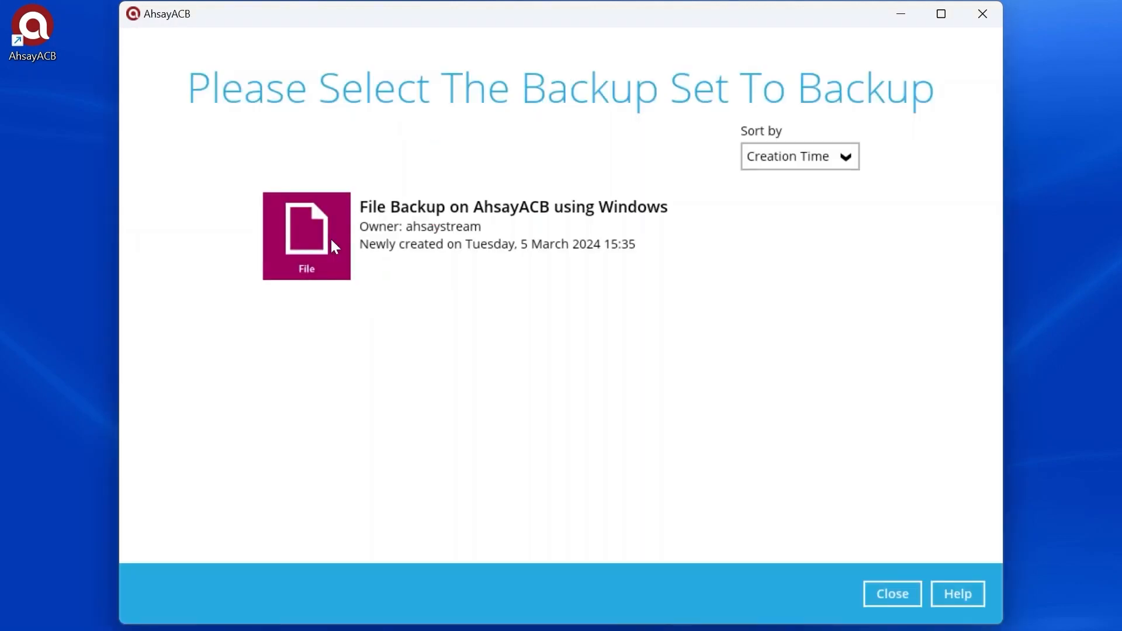
left_click(577, 223)
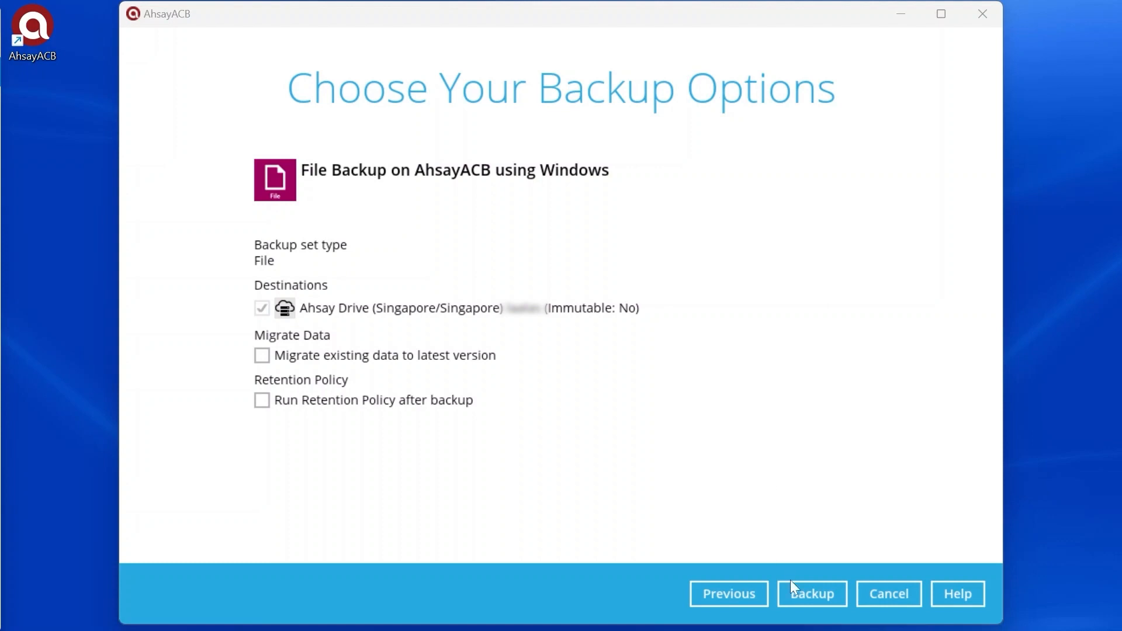
left_click(809, 602)
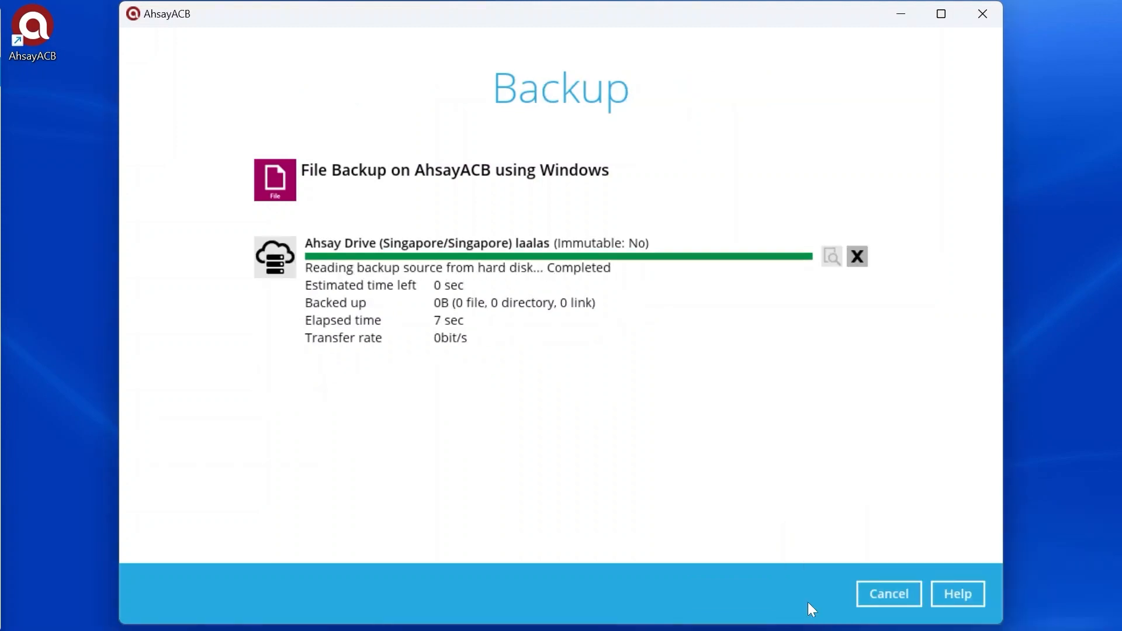